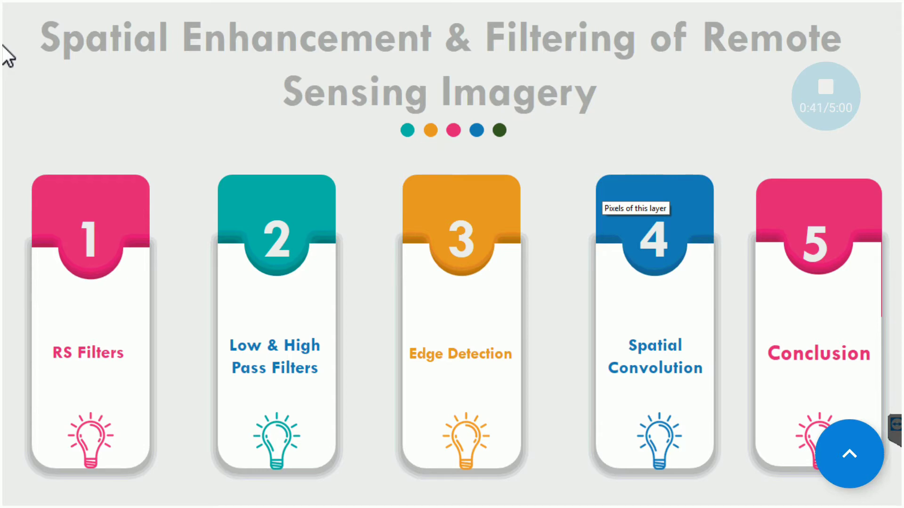
Step: Exit the slideshow, switch to ERDAS IMAGINE, hide edgeenhance5by5.img, and show cola_ikonos_2000_ms.img fitted to the window
key(Escape)
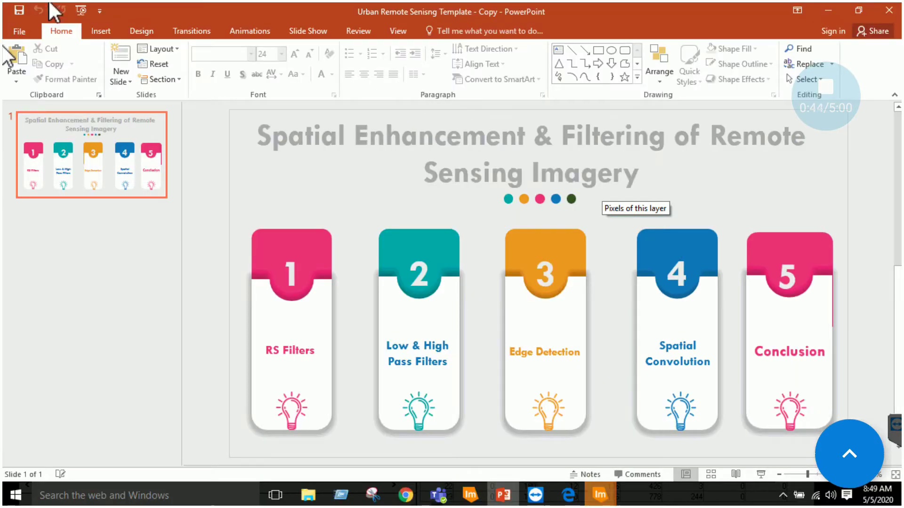
key(alt+Tab)
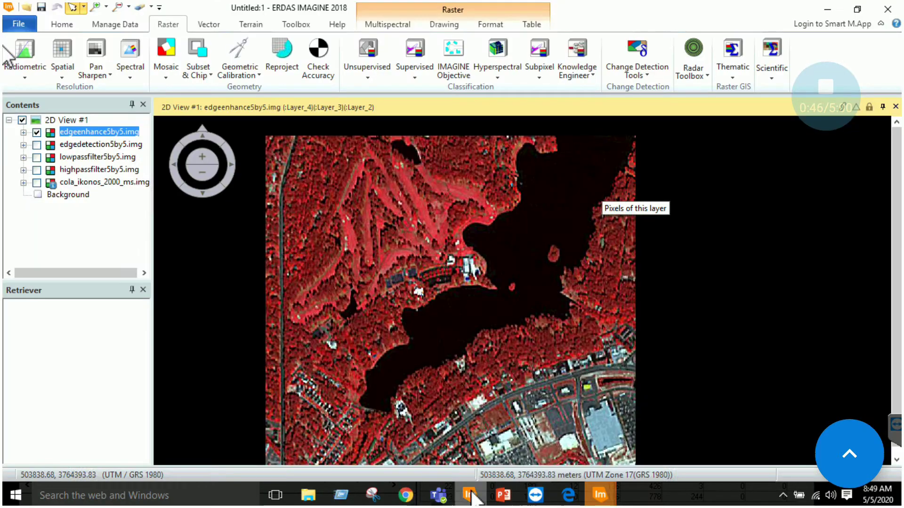
click(37, 133)
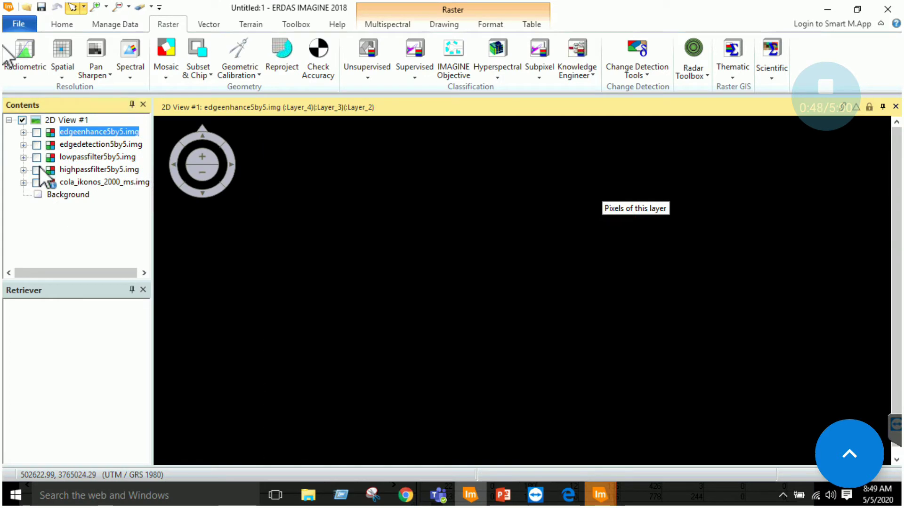
click(37, 182)
right_click(98, 180)
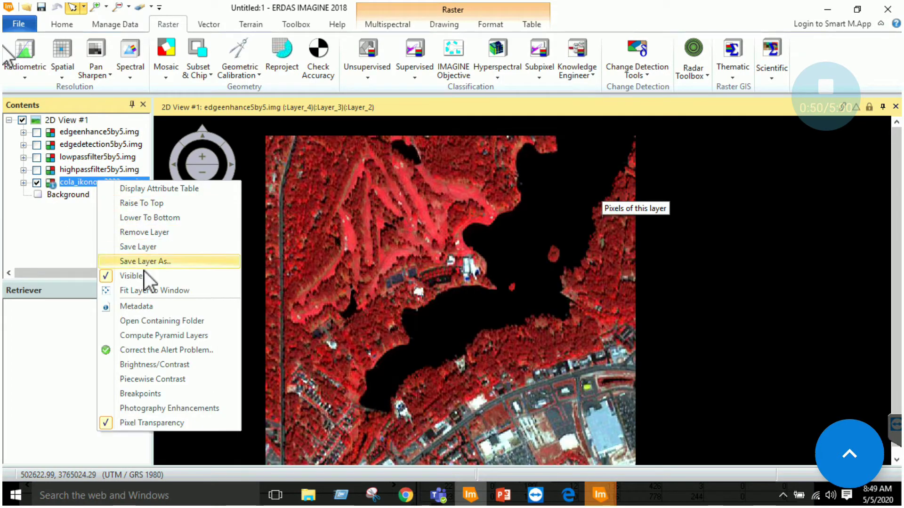
click(148, 290)
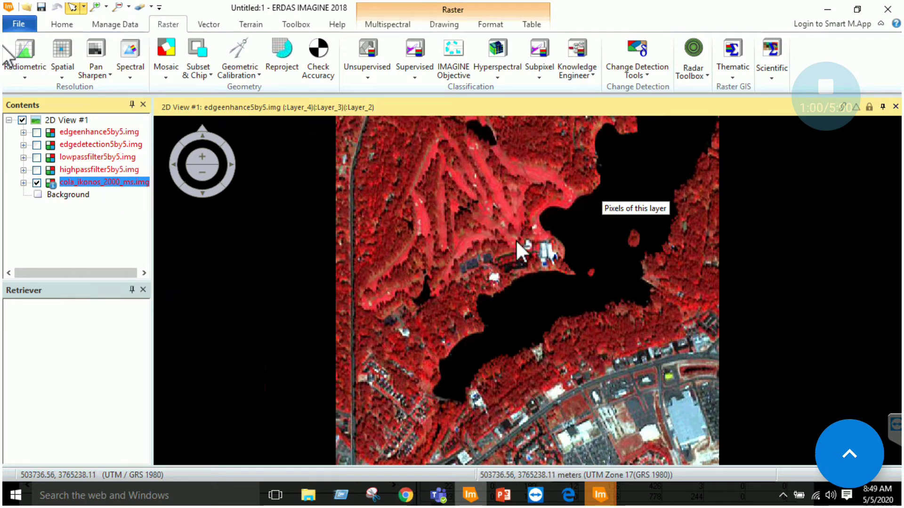
Step: Set the cola_ikonos_2000_ms.img band combination to Layer_3 for red, Layer_2 for green and Layer_1 for blue
click(385, 26)
click(466, 43)
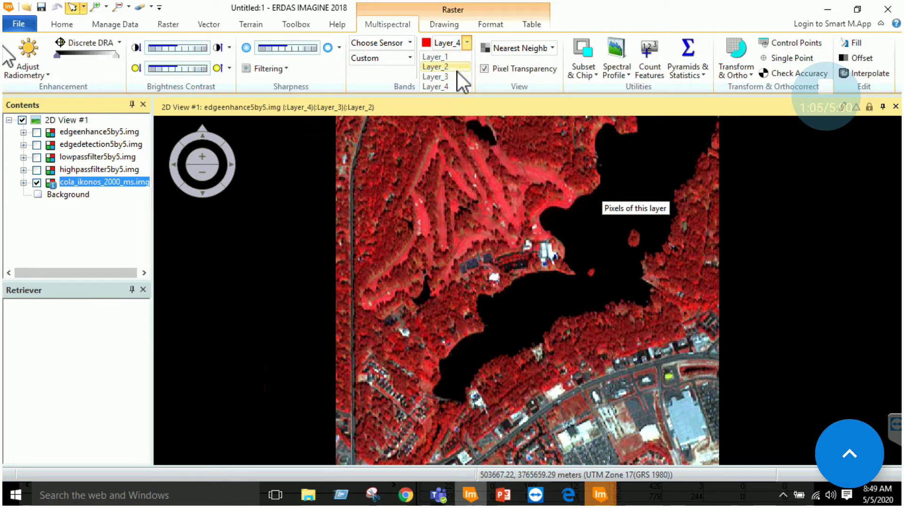
click(459, 76)
click(467, 58)
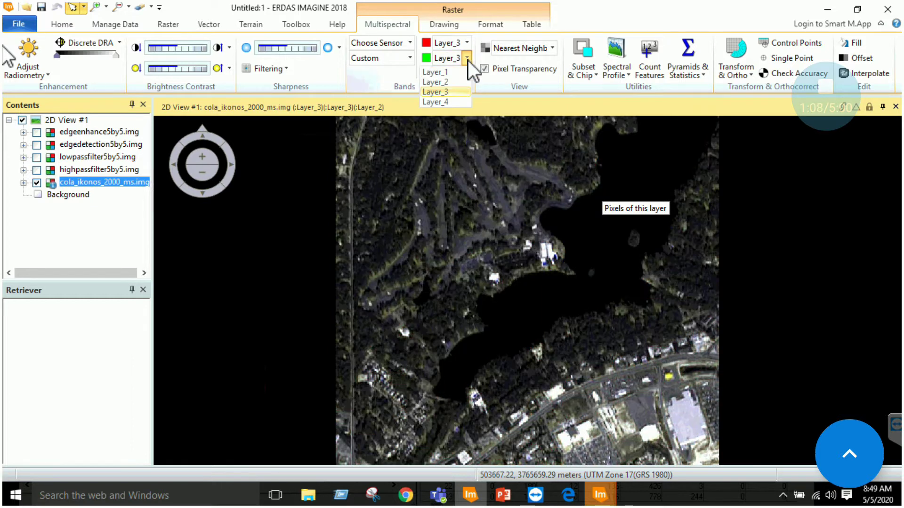
click(454, 83)
click(466, 74)
click(455, 88)
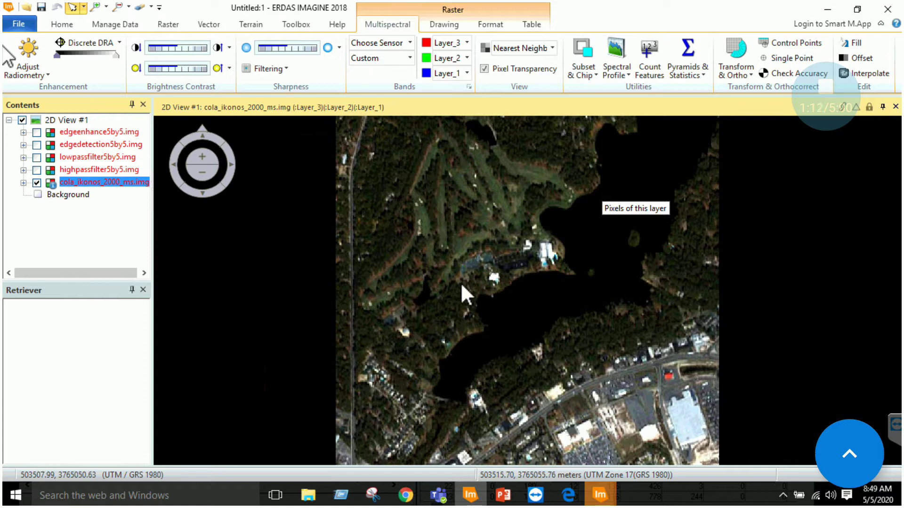
scroll(473, 292, up, 1)
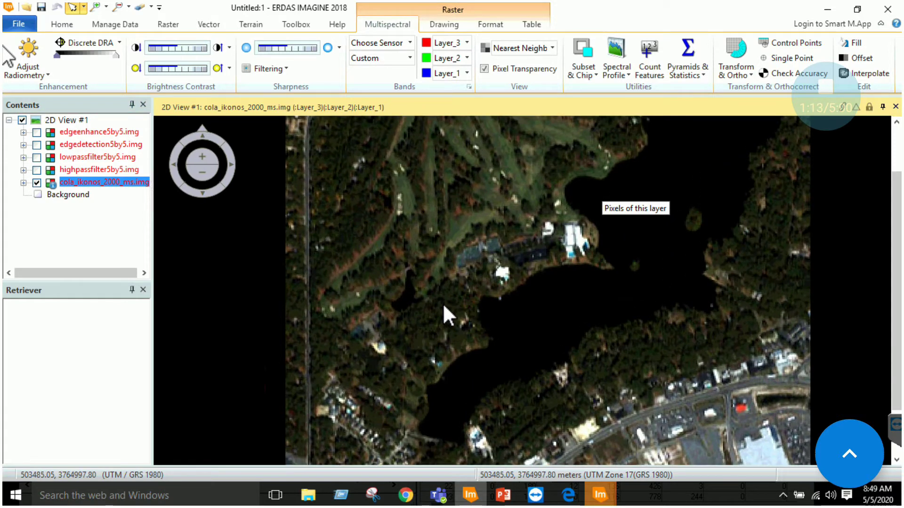
scroll(442, 303, down, 1)
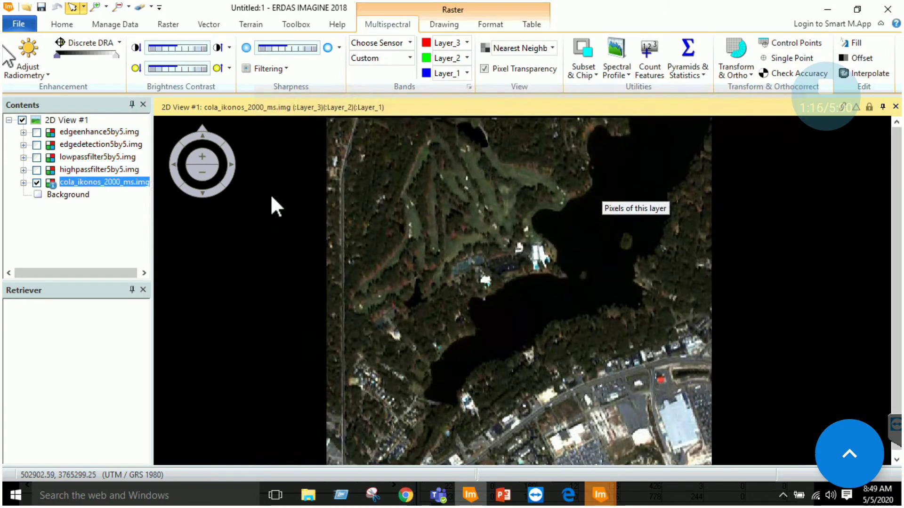
Step: Open the Convolution tool from the raster spatial enhancement functions
click(177, 26)
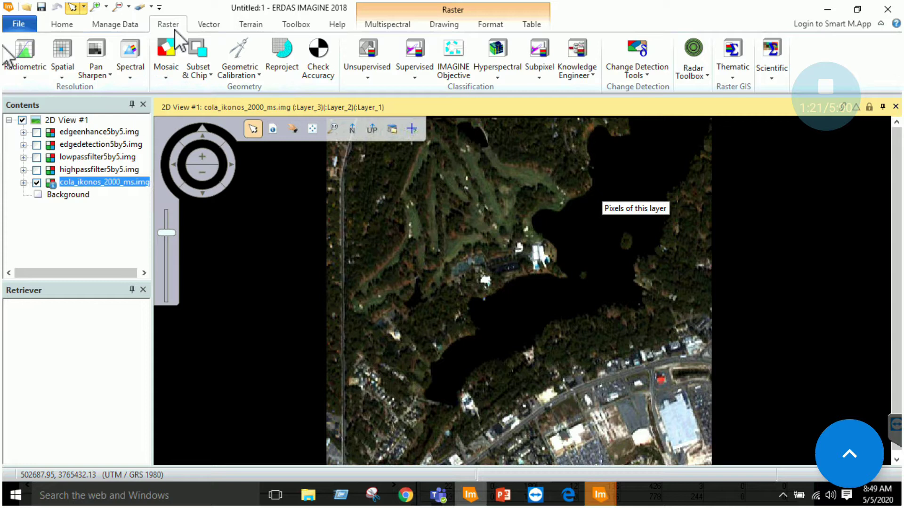
click(62, 78)
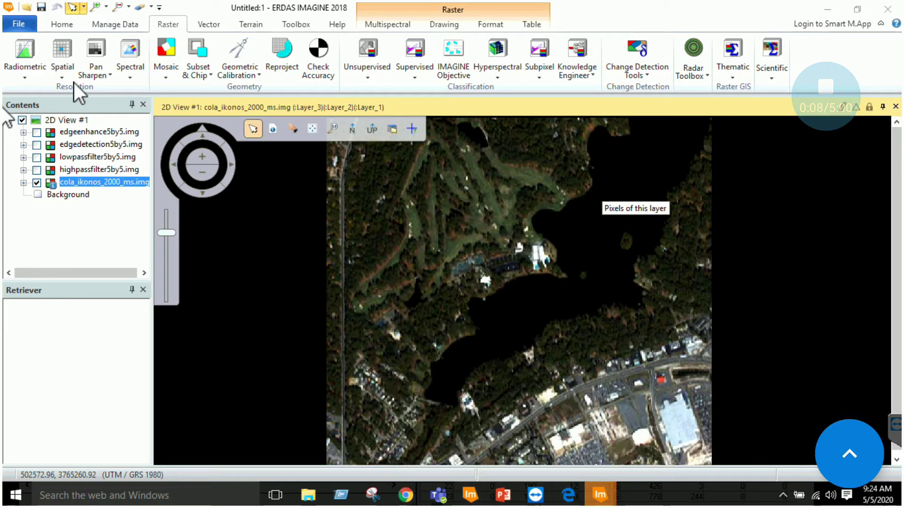
click(62, 78)
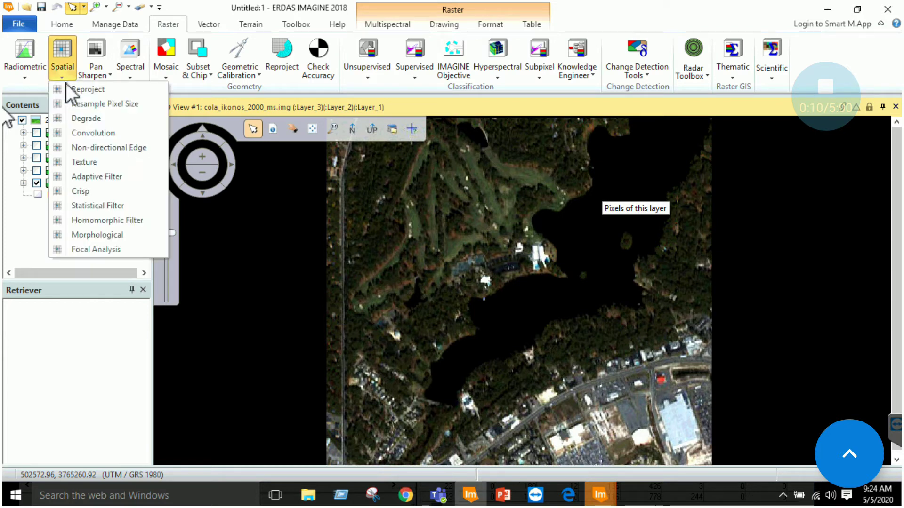
click(98, 134)
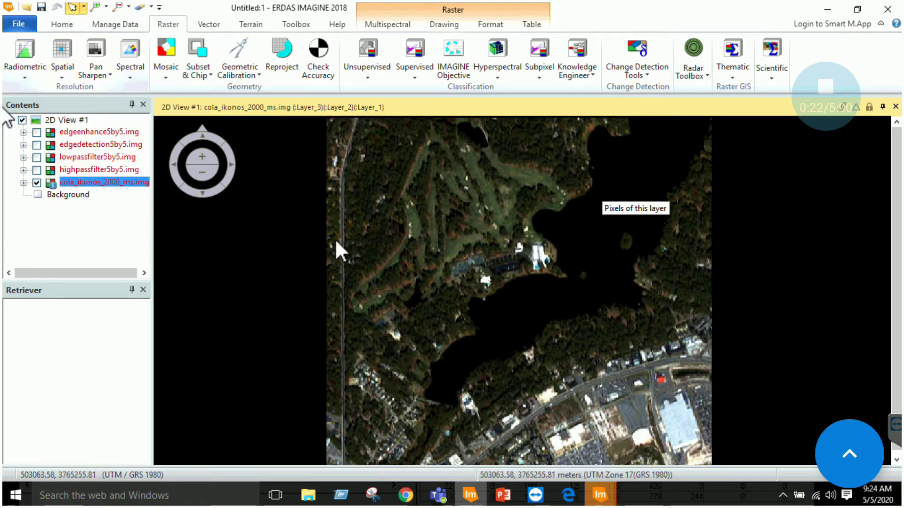
Step: Switch to the spatial convolution filtering lecture PDF in Edge and read the slides on spatial frequency, spatial filtering and filter types
click(568, 495)
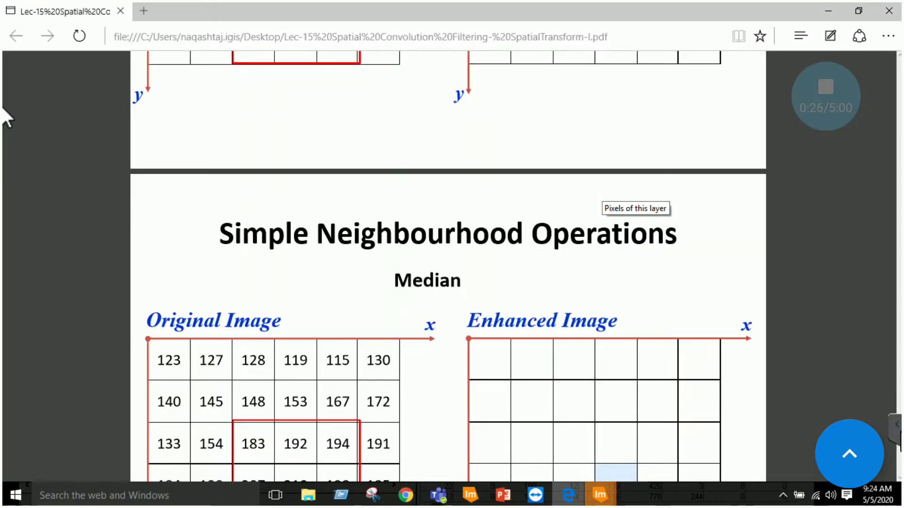
scroll(871, 357, down, 10)
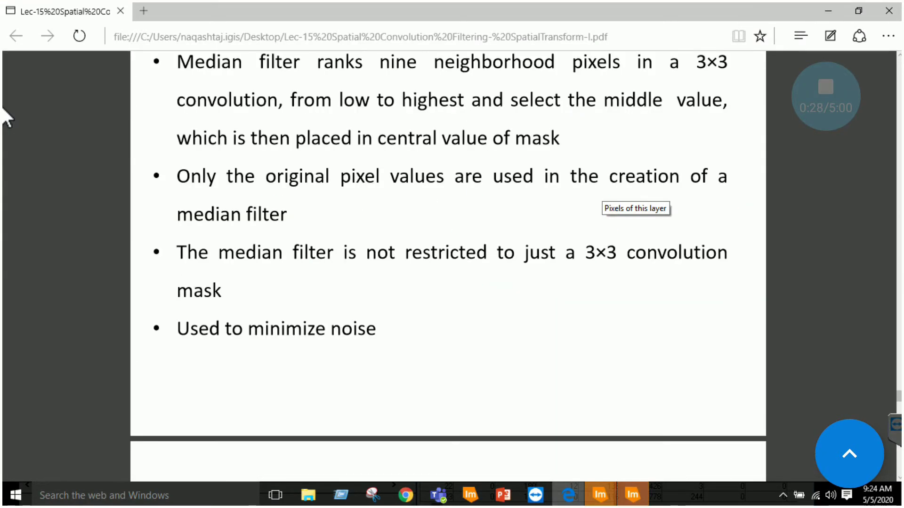
scroll(7, 118, down, 8)
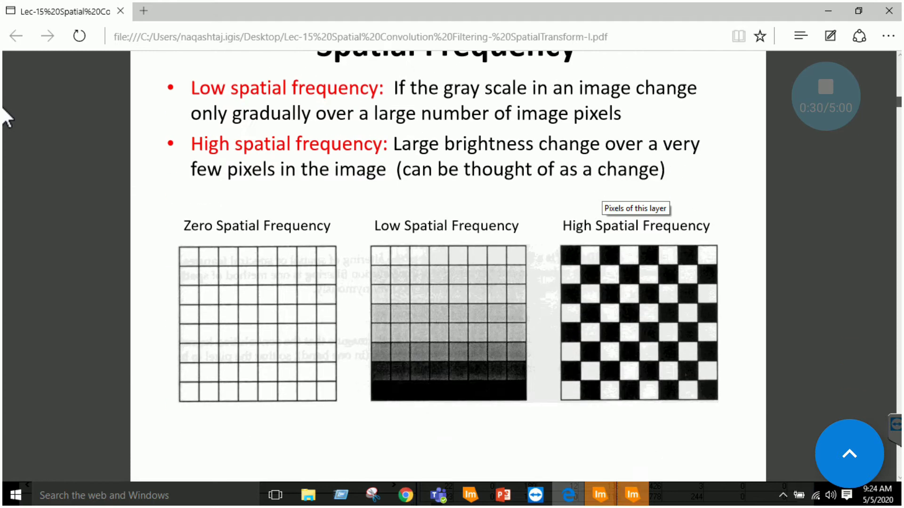
scroll(262, 292, down, 2)
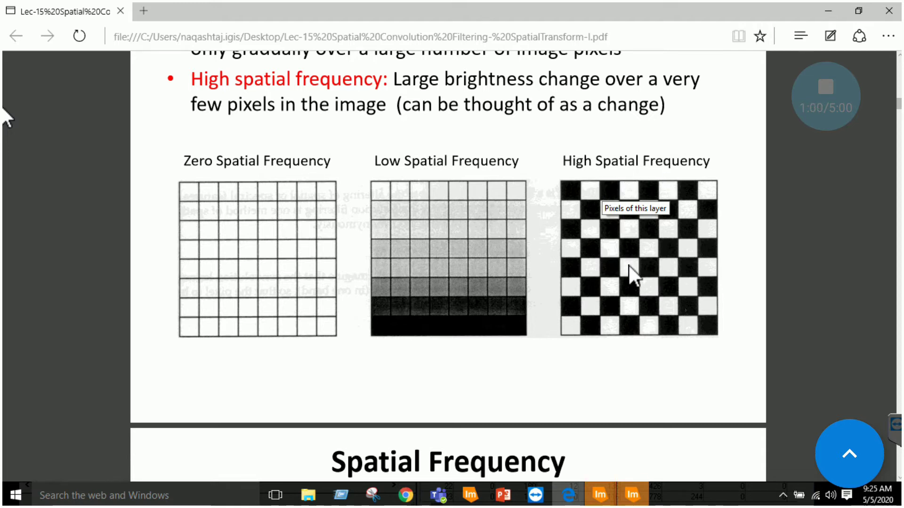
scroll(601, 249, down, 10)
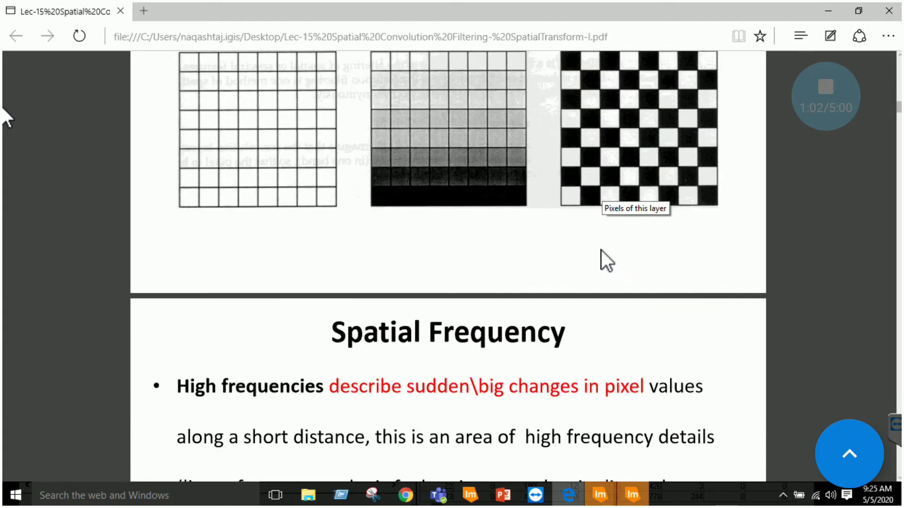
scroll(603, 249, down, 10)
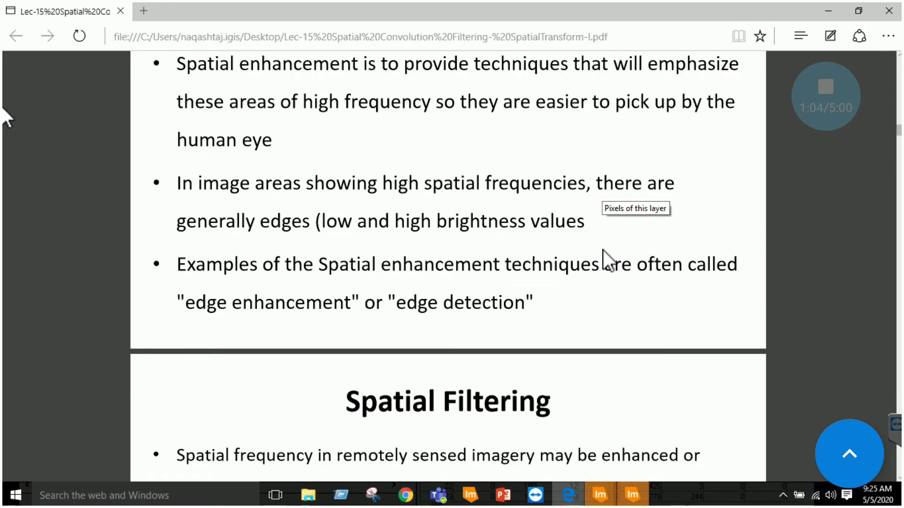
scroll(603, 250, down, 10)
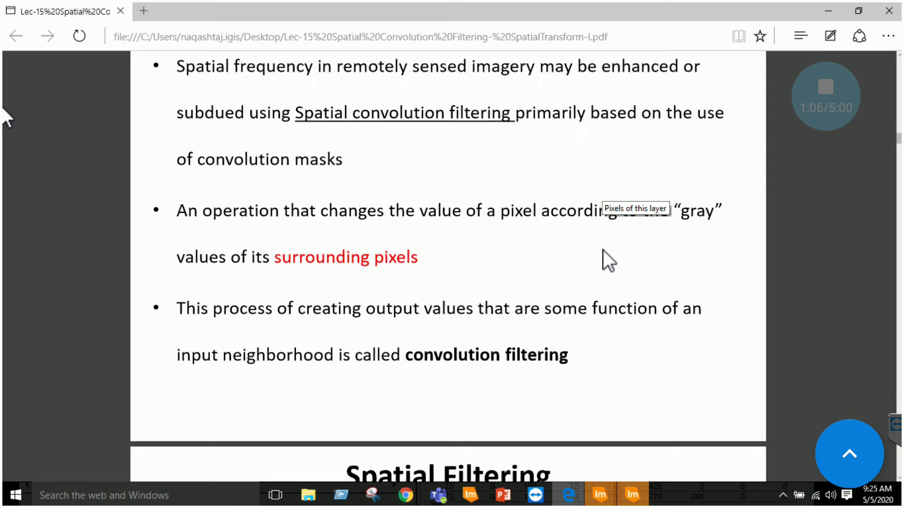
scroll(603, 250, down, 10)
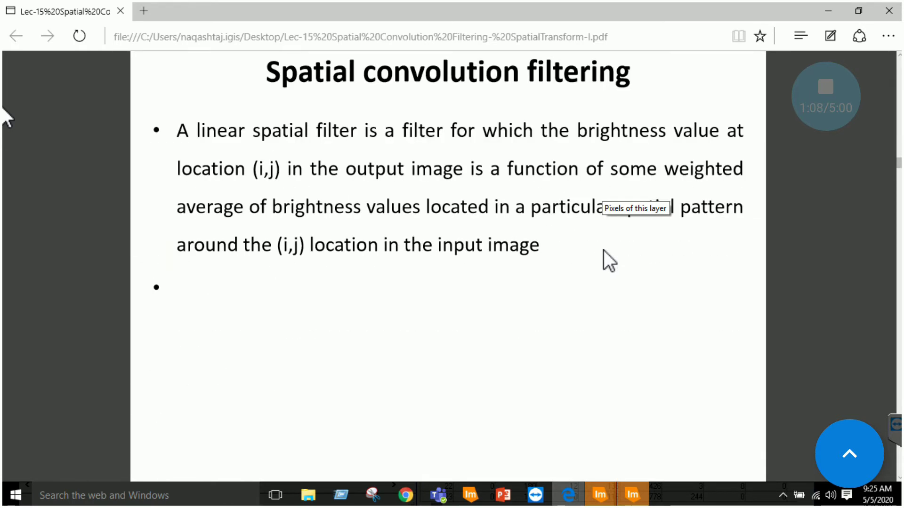
scroll(603, 250, down, 2)
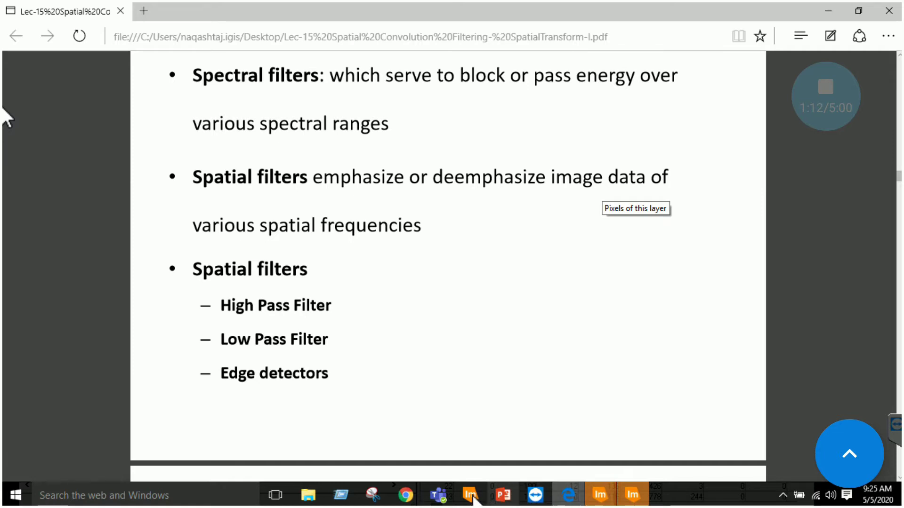
Step: Switch back to the Convolution dialog in ERDAS IMAGINE and move it clear of the layer list
click(600, 496)
click(629, 498)
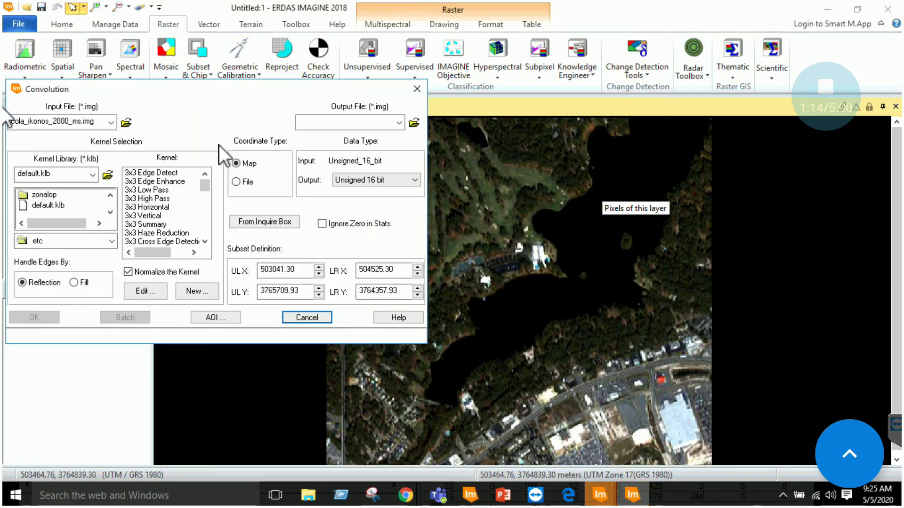
drag(190, 93, 356, 122)
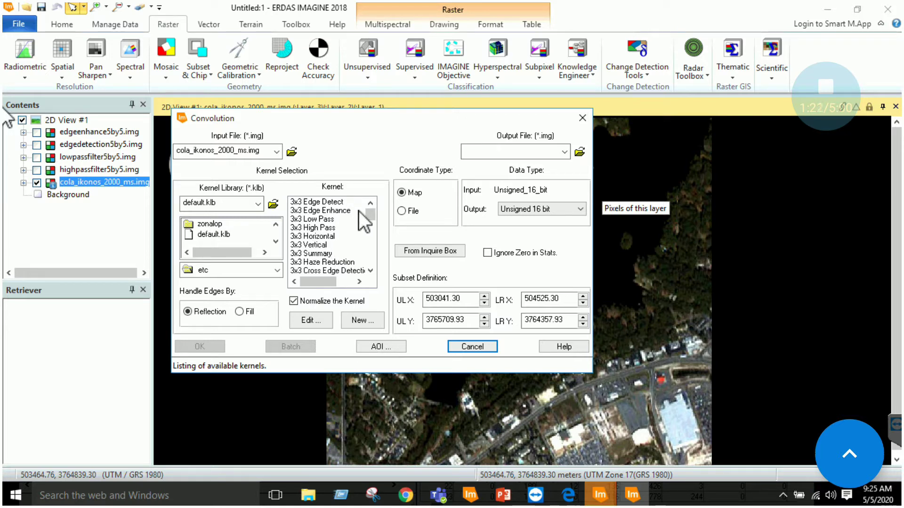
Step: Look through the 3x3 kernels in the default.klb library, including Edge Detect, Low Pass, High Pass, Horizontal, Vertical and Summary
click(312, 222)
click(315, 228)
click(334, 201)
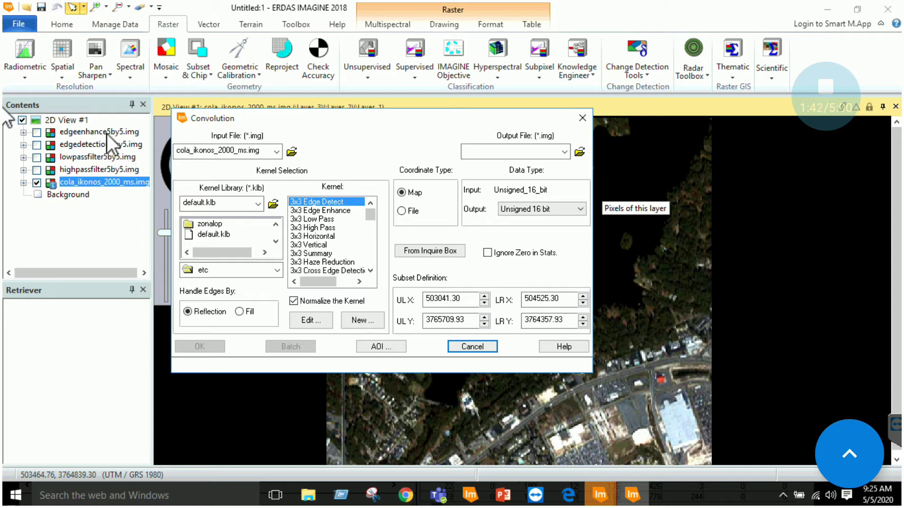
click(312, 227)
click(312, 245)
click(313, 253)
click(314, 227)
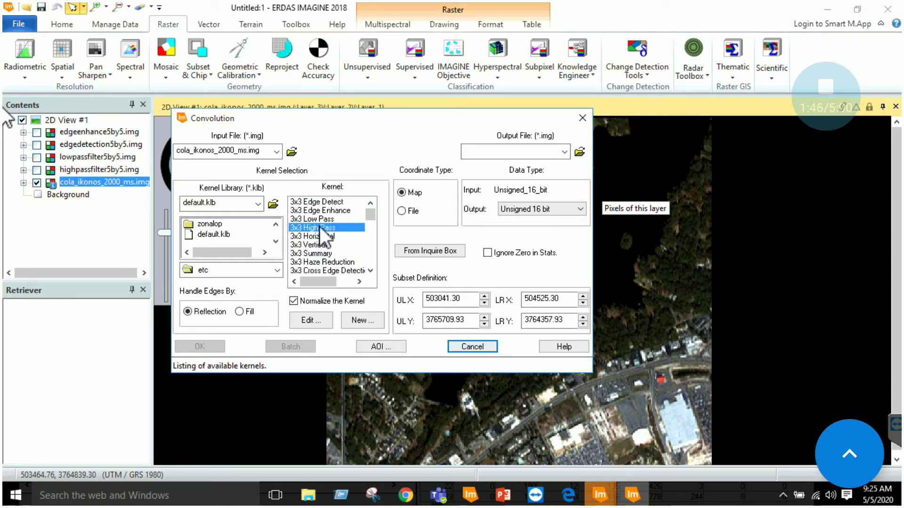
click(321, 219)
click(317, 237)
click(318, 244)
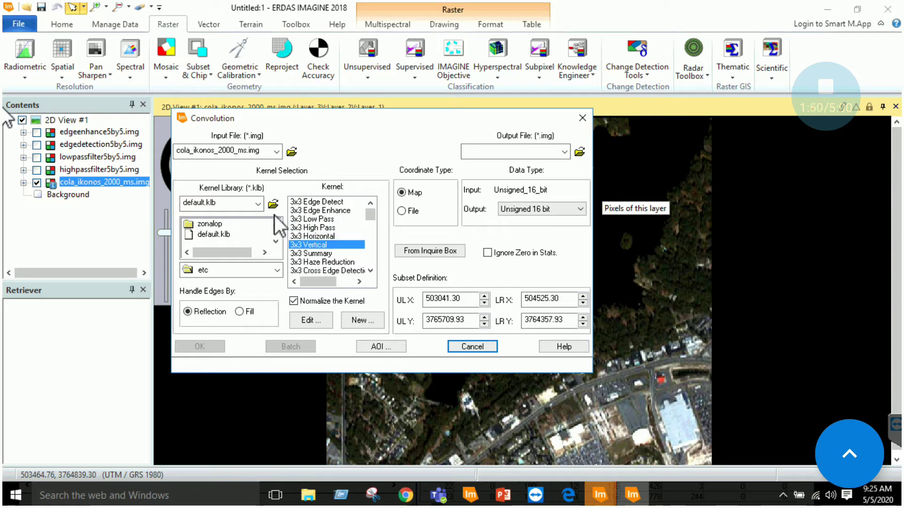
Step: Choose the 3x3 High Pass kernel and set the output data type to Unsigned 32 bit
click(315, 228)
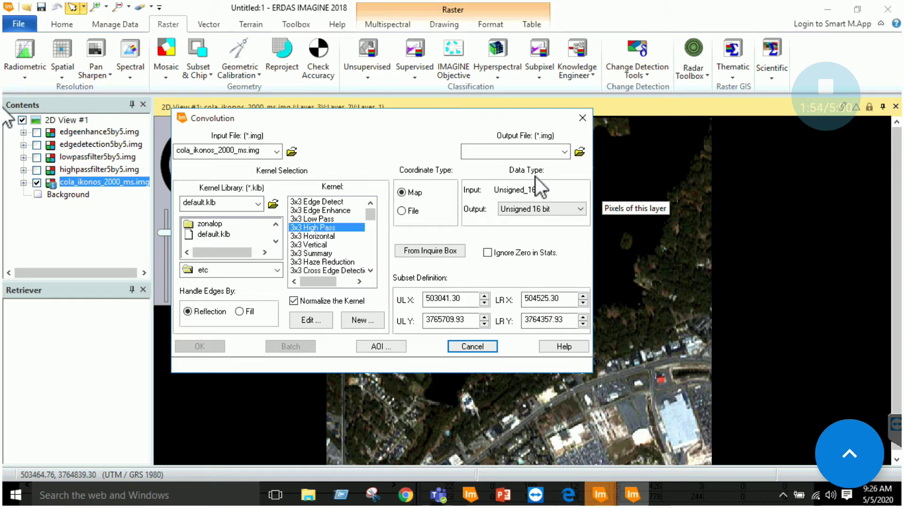
click(551, 210)
click(534, 277)
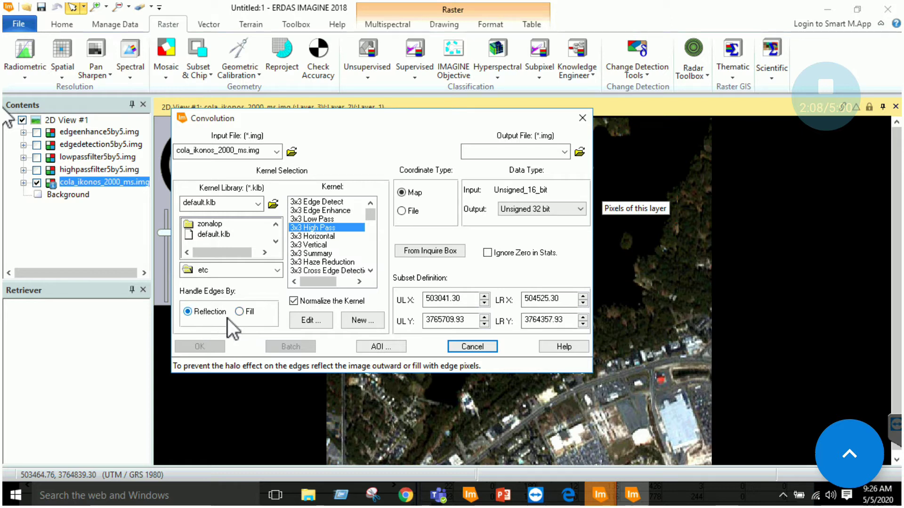
Step: Switch to the convolution help page in Chrome and read the explanations of the edge handling and kernel normalization options
click(569, 498)
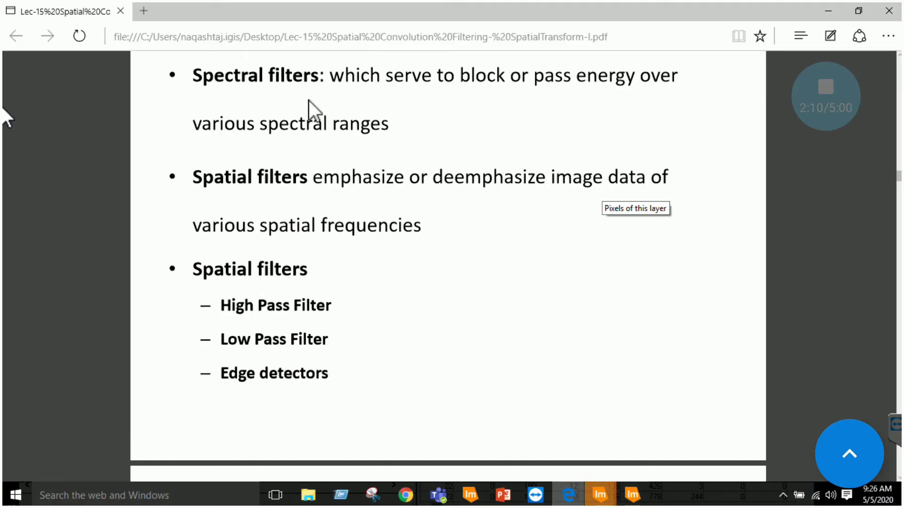
click(408, 497)
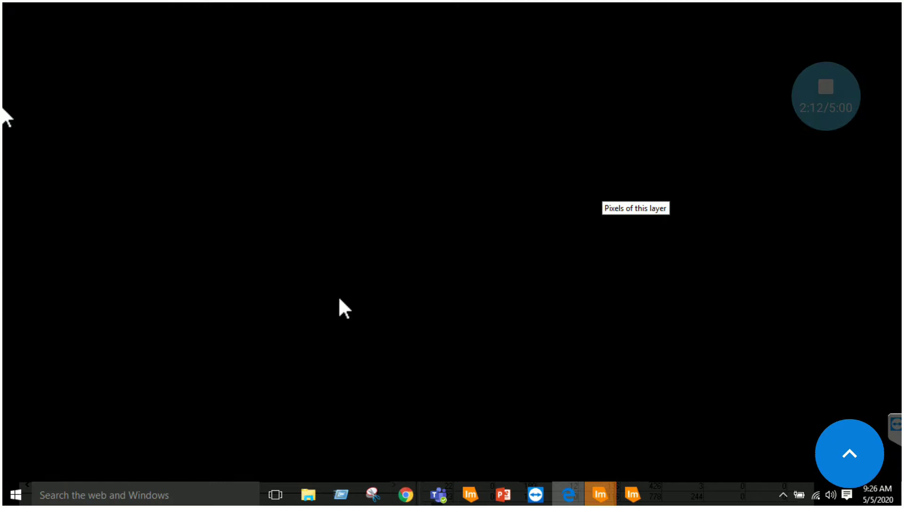
scroll(231, 338, down, 3)
scroll(180, 338, up, 3)
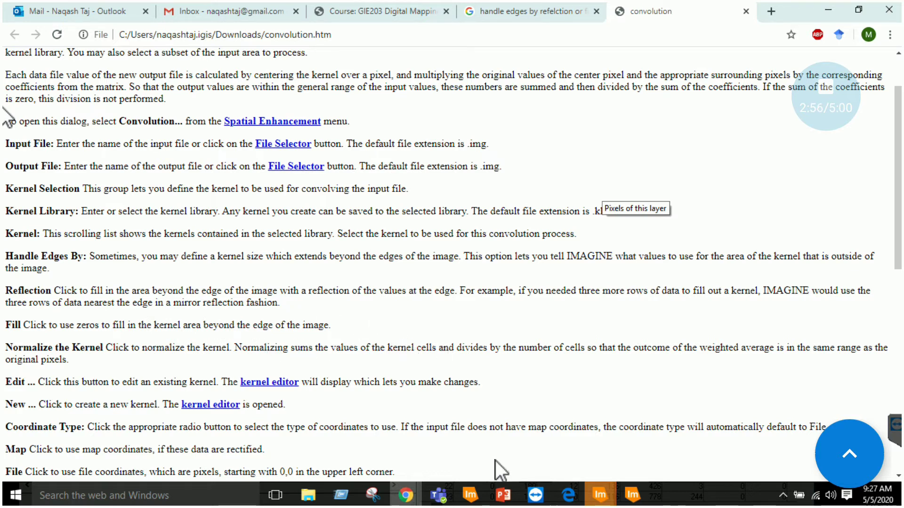
Step: Return to the Convolution dialog to review the Reflection edge handling, and bring up the ERDAS IMAGINE main viewer
click(639, 498)
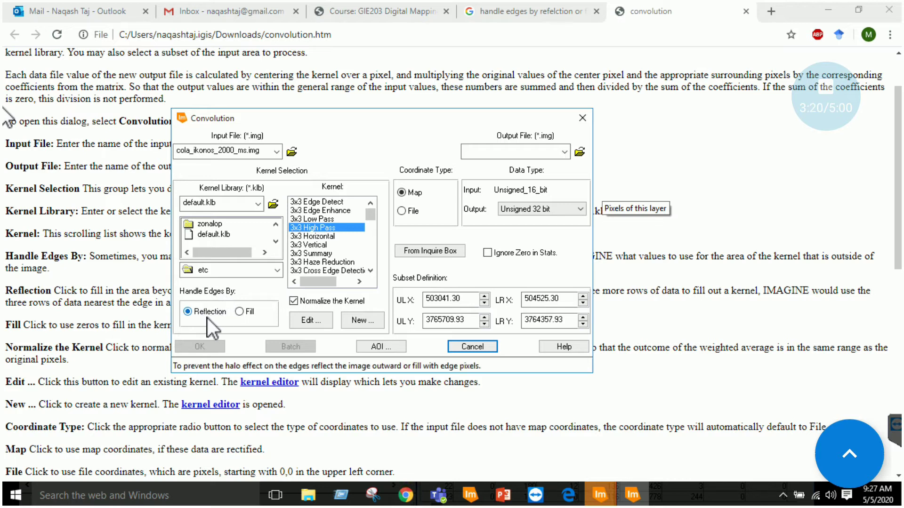
click(470, 493)
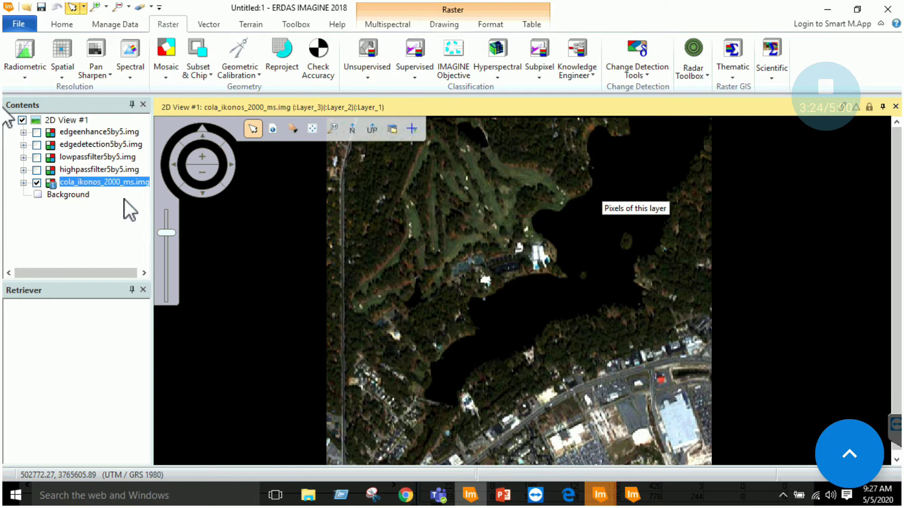
Step: Hide cola_ikonos_2000_ms.img and compare the highpassfilter5by5.img and lowpassfilter5by5.img layers one at a time in the 2D view
drag(153, 204, 187, 206)
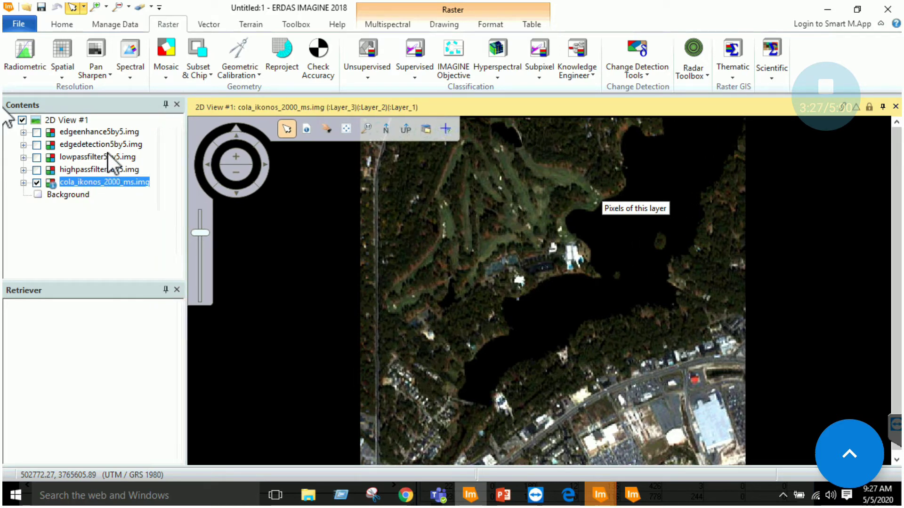
click(37, 183)
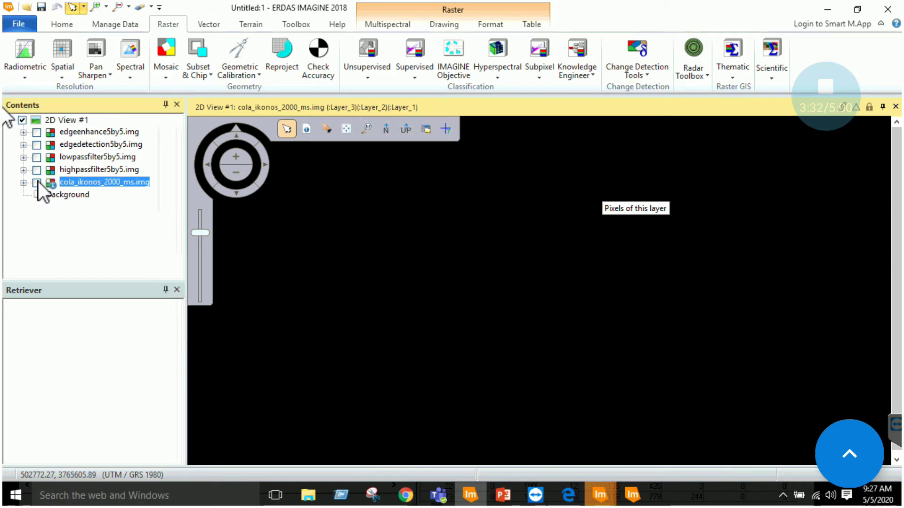
click(37, 171)
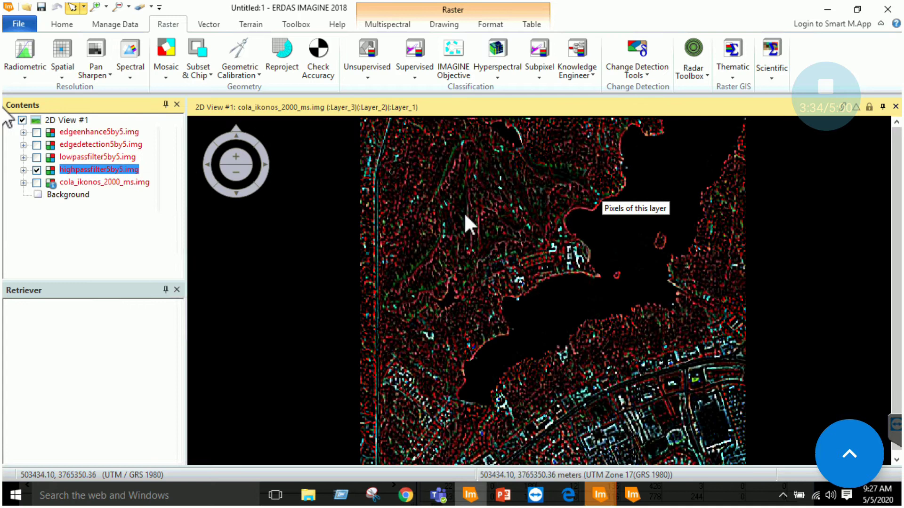
click(37, 158)
click(37, 170)
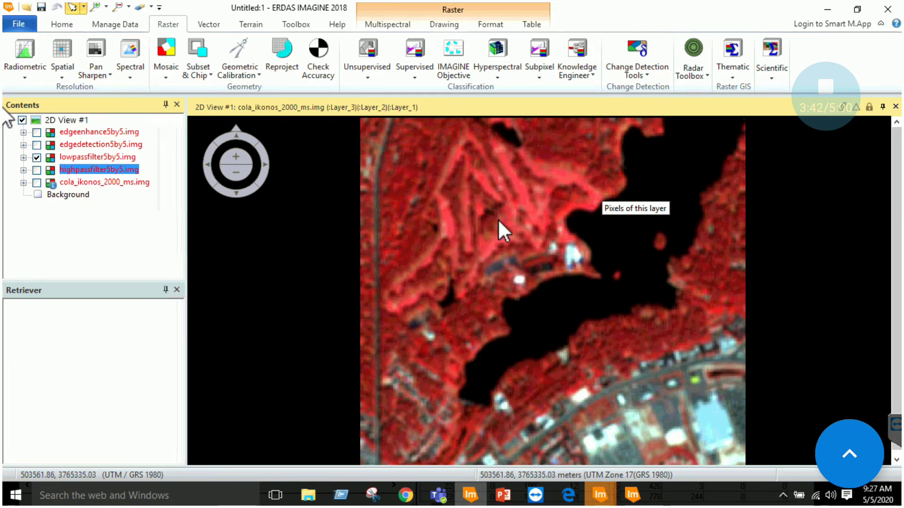
click(37, 157)
click(36, 170)
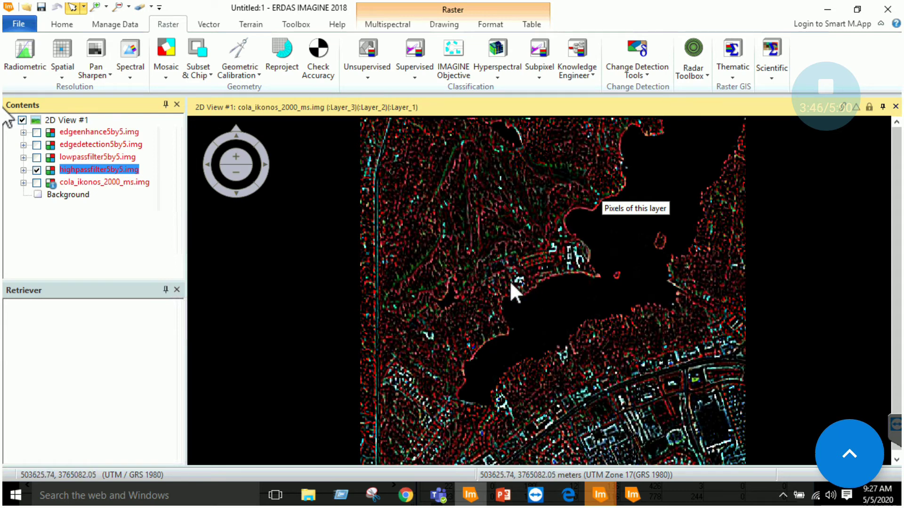
Step: Replace the high pass layer with edgedetection5by5.img, and after viewing it show only edgeenhance5by5.img
click(37, 170)
click(36, 145)
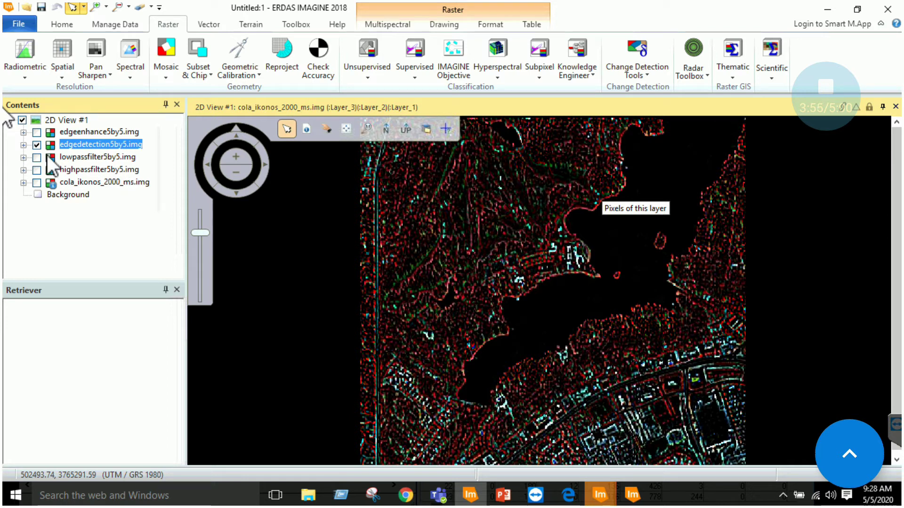
click(36, 145)
click(36, 132)
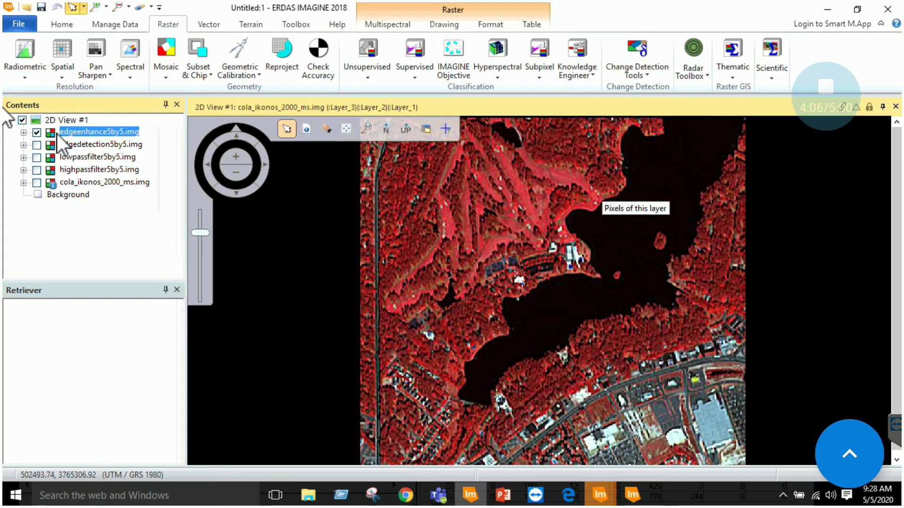
Step: Cancel the Convolution dialog and minimize the ERDAS IMAGINE and PowerPoint windows to reach the Image Metadata windows on the desktop
click(632, 495)
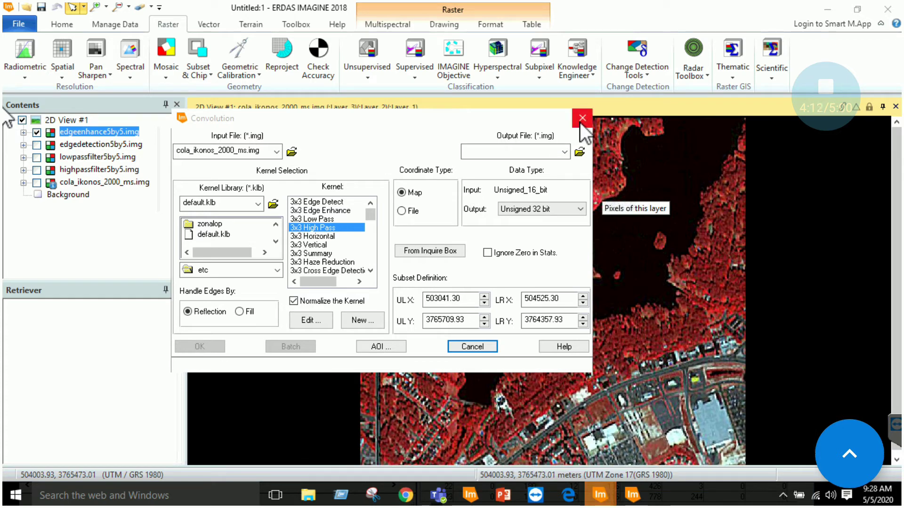
click(472, 347)
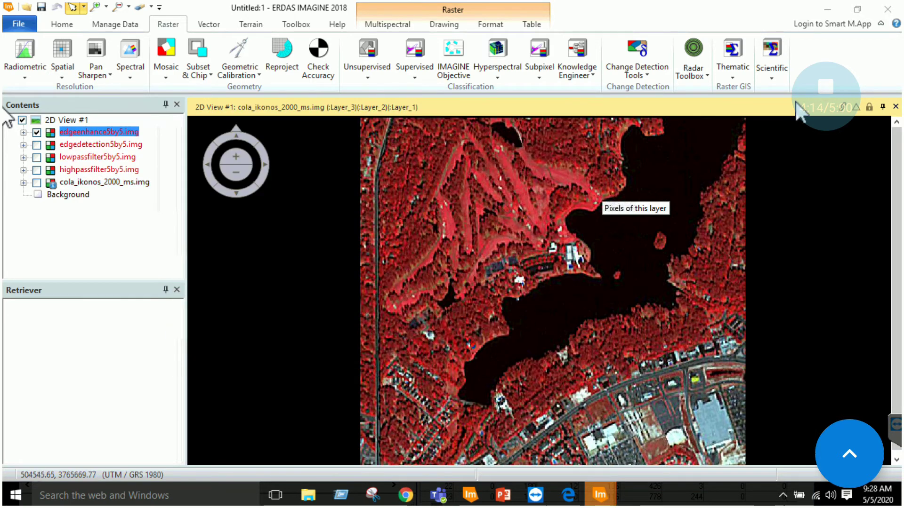
click(827, 10)
click(827, 11)
click(827, 5)
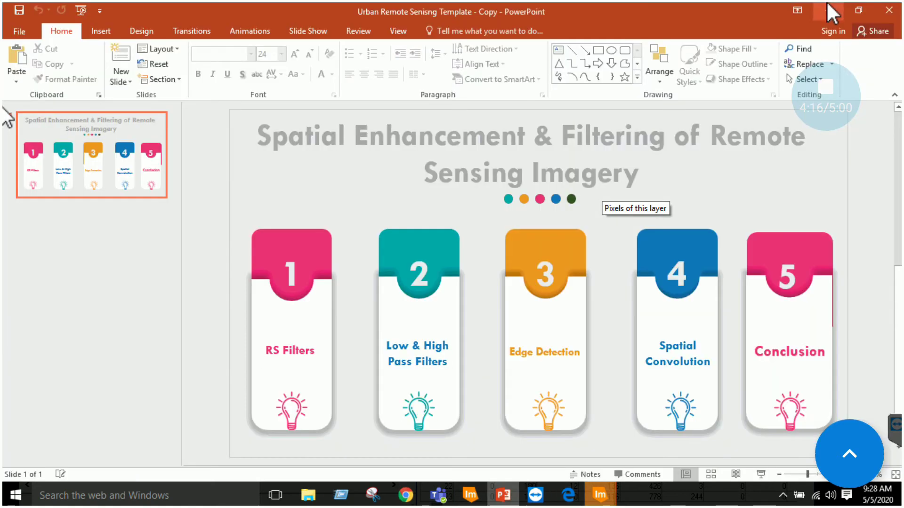
click(827, 4)
Step: Rearrange the overlapping Image Metadata windows so the pixel data of the edge detection, low pass and edge enhance images can be read
drag(292, 133, 272, 198)
drag(642, 99, 585, 254)
drag(588, 153, 654, 26)
click(407, 111)
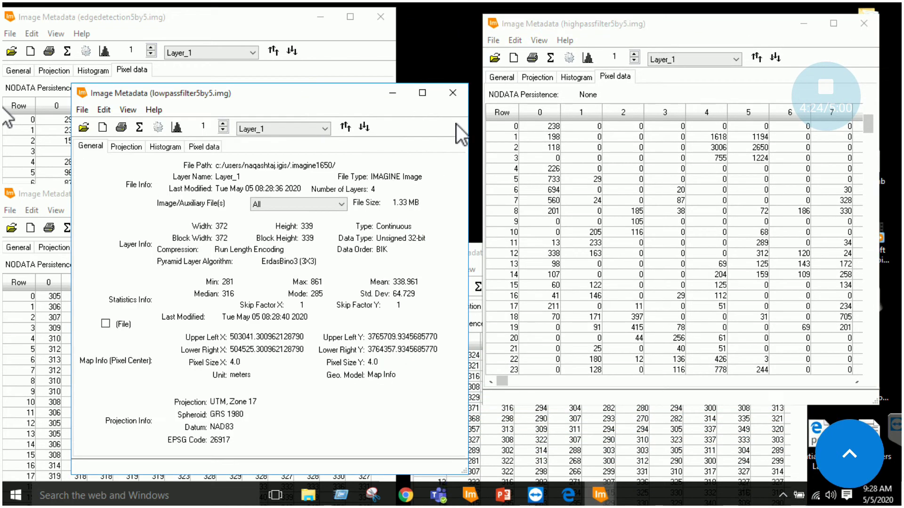
drag(278, 101, 304, 306)
drag(478, 250, 392, 59)
click(242, 303)
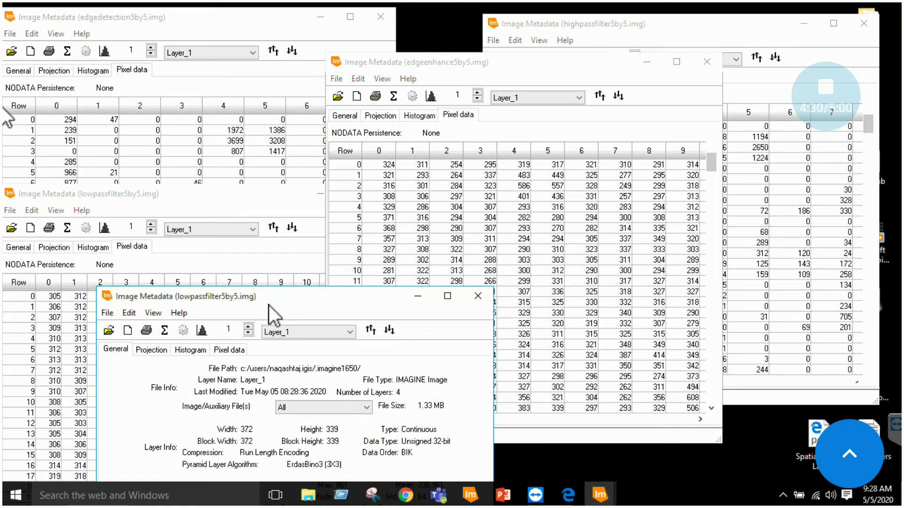
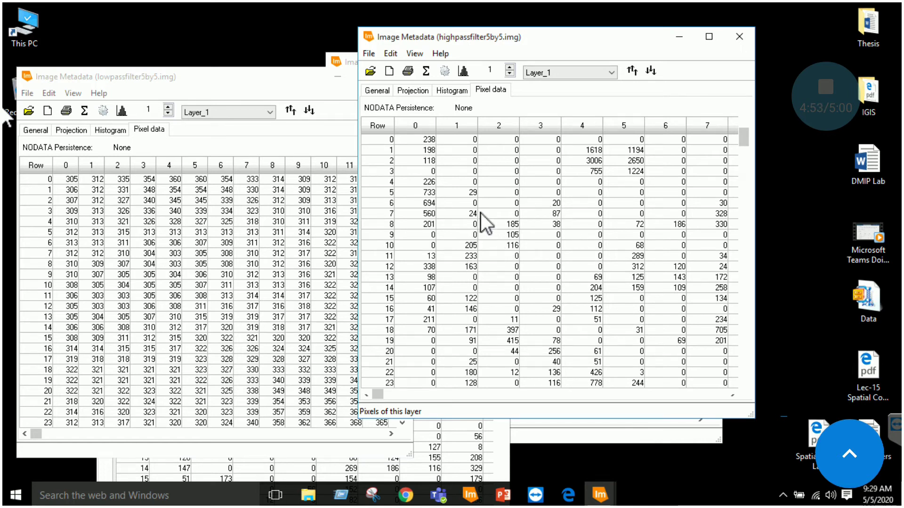
Step: Move the high pass, edge enhance and low pass metadata windows aside and examine the pixel data of edgedetection5by5.img
drag(489, 38, 577, 160)
click(485, 60)
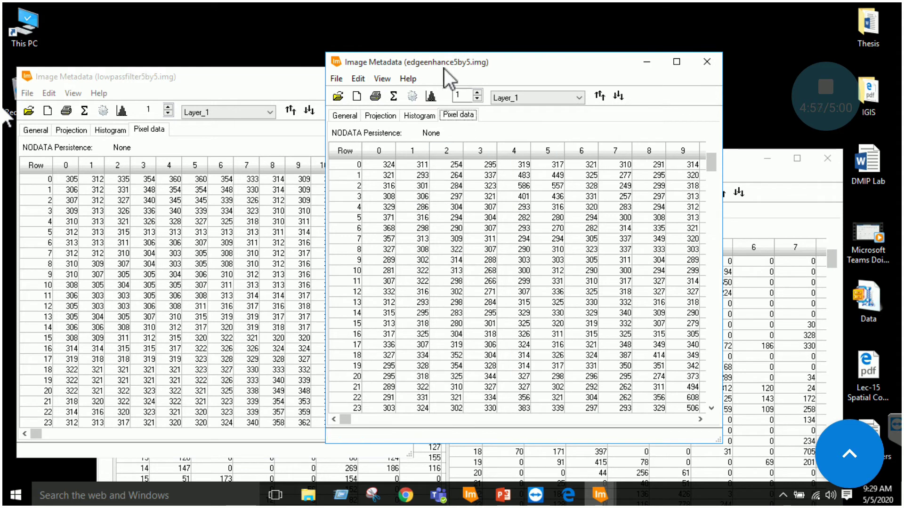
drag(523, 69, 378, 94)
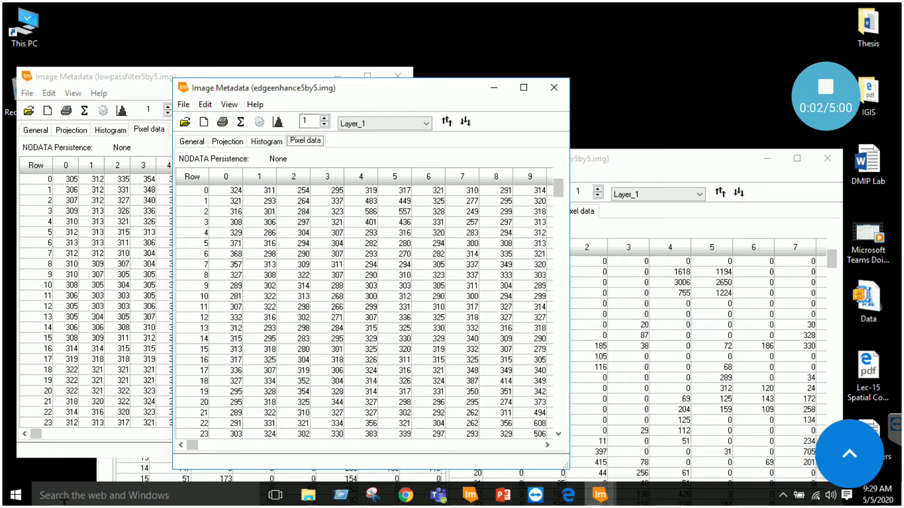
drag(320, 88, 520, 108)
drag(354, 81, 634, 50)
click(221, 218)
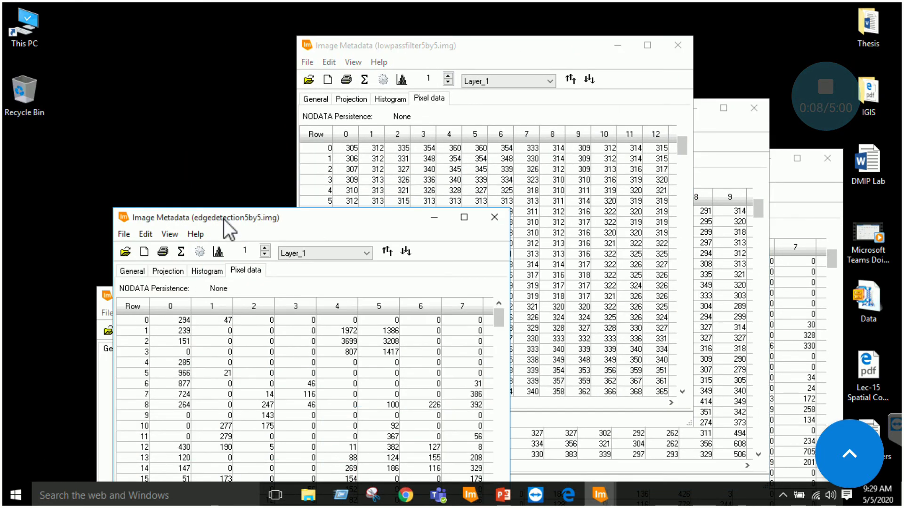
drag(224, 219, 200, 80)
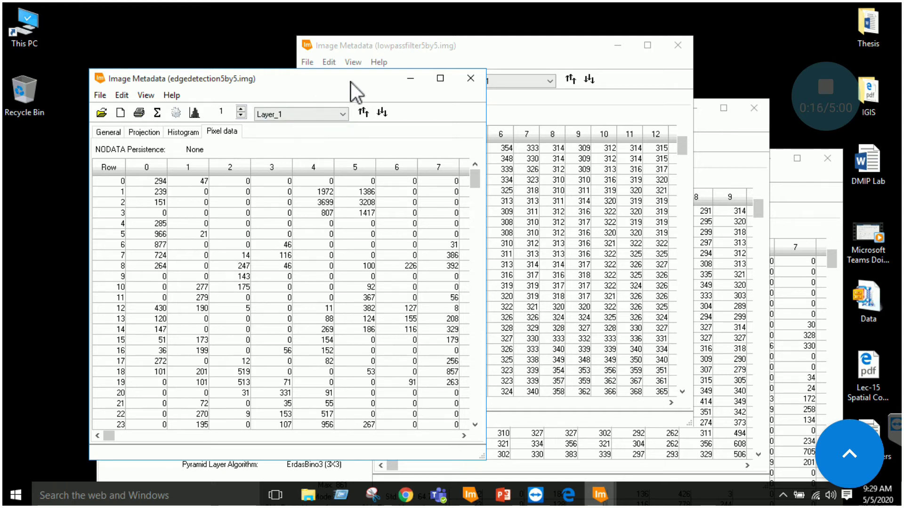
Step: Place the lowpassfilter5by5.img and highpassfilter5by5.img metadata windows side by side and compare their pixel values
click(460, 49)
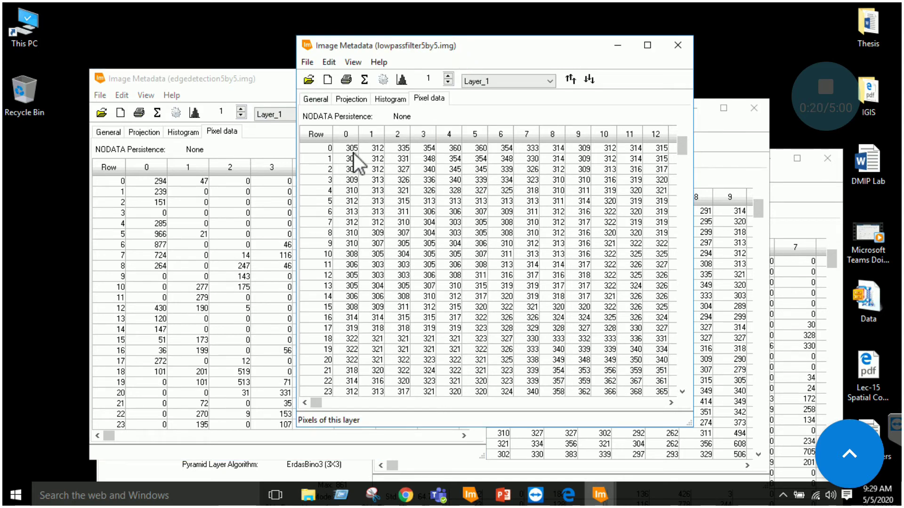
drag(407, 56, 356, 67)
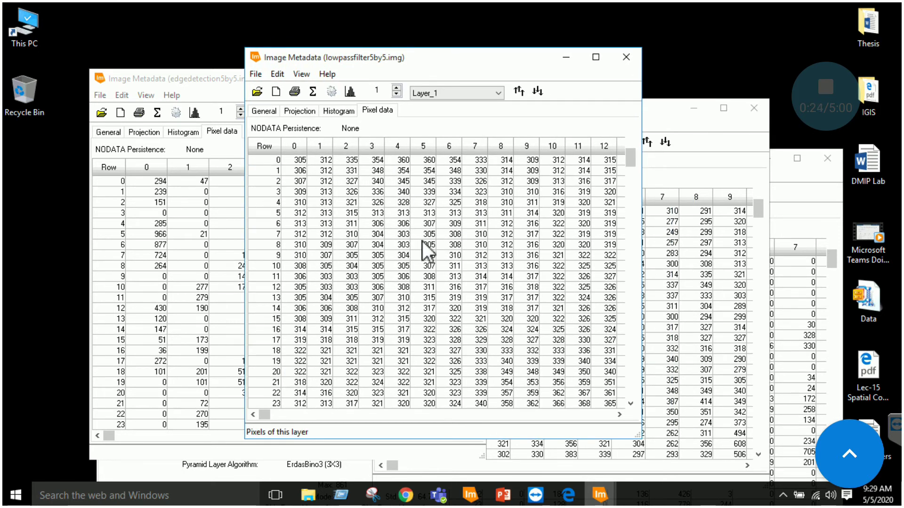
drag(401, 63, 229, 85)
drag(595, 109, 672, 219)
click(620, 165)
drag(594, 162, 606, 80)
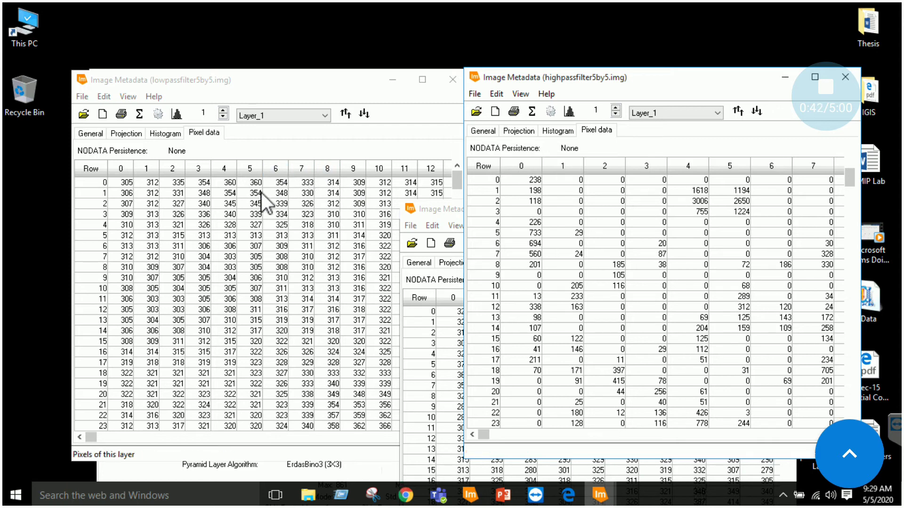
Step: Place the edgedetection5by5.img and edgeenhance5by5.img metadata windows side by side and compare their pixel values
drag(365, 88, 297, 203)
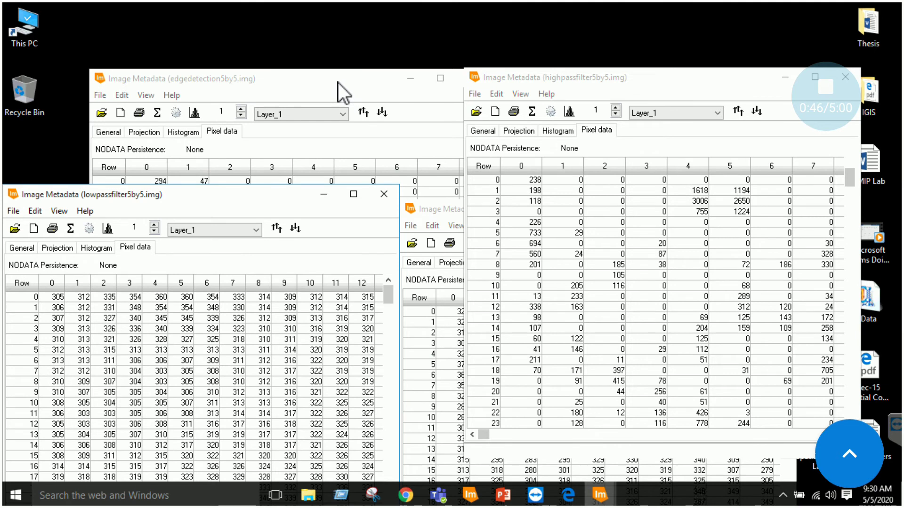
click(338, 83)
drag(699, 86, 682, 306)
drag(600, 221, 602, 201)
drag(645, 133, 666, 78)
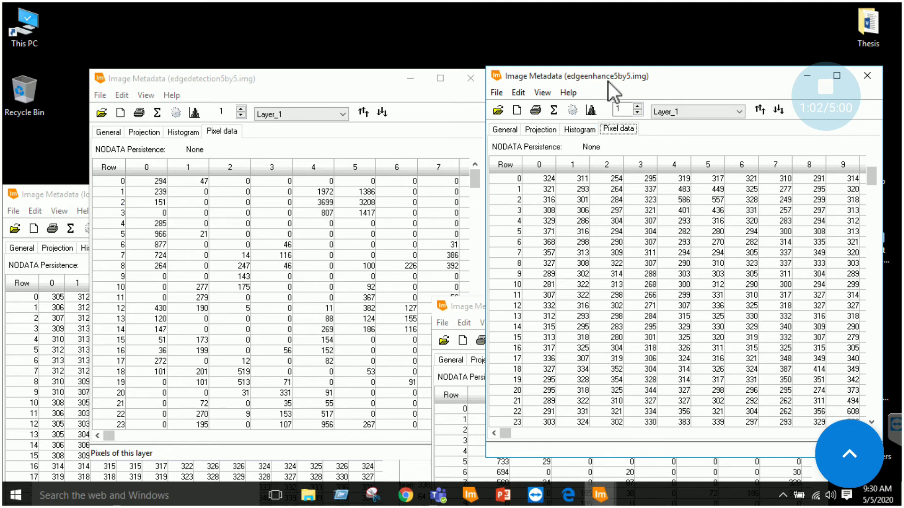
drag(608, 80, 612, 81)
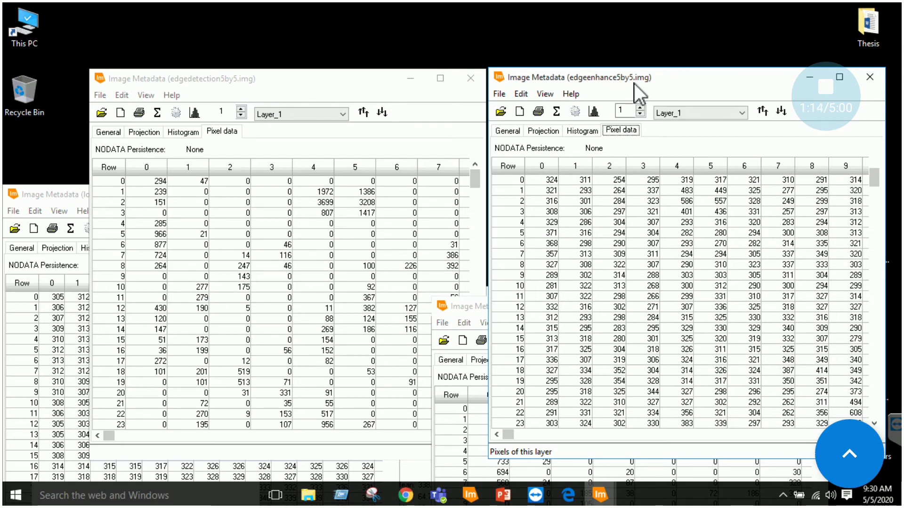
Step: Bring the highpassfilter5by5.img metadata window beside edgedetection5by5.img and compare their pixel values
drag(470, 305, 173, 247)
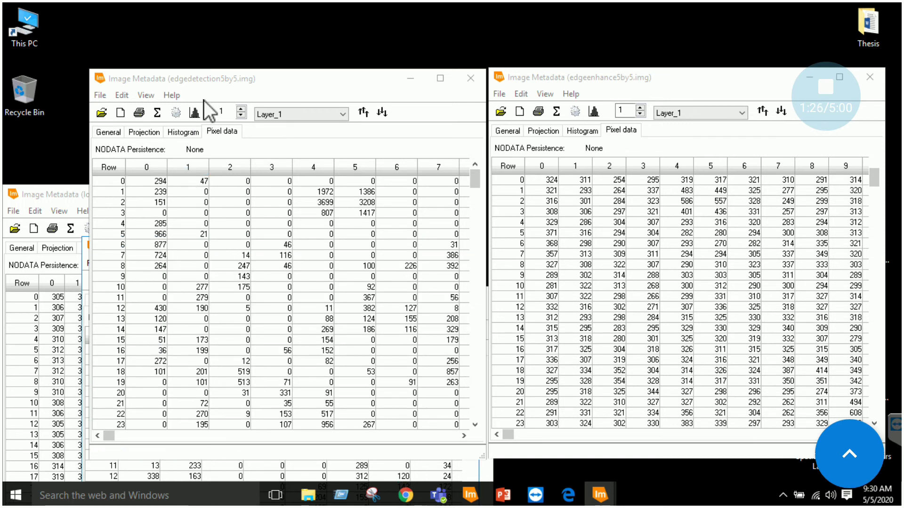
drag(211, 86, 436, 96)
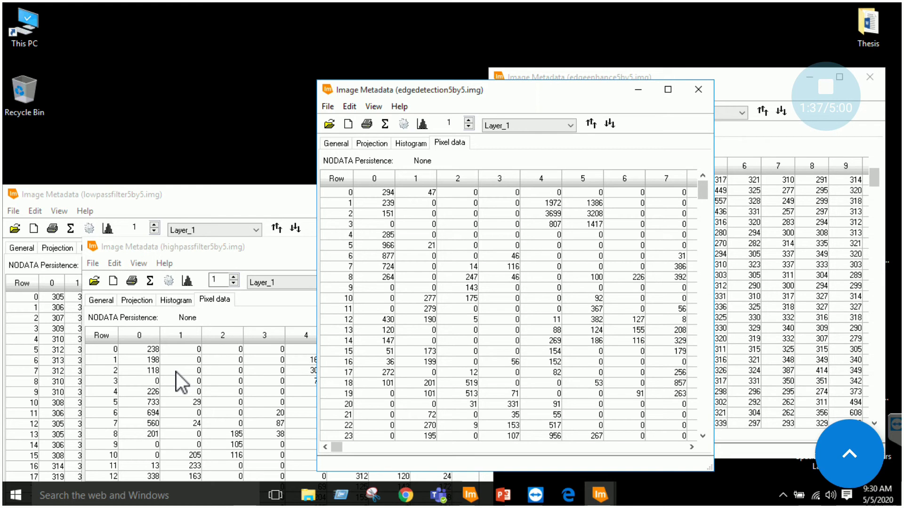
drag(191, 252, 121, 268)
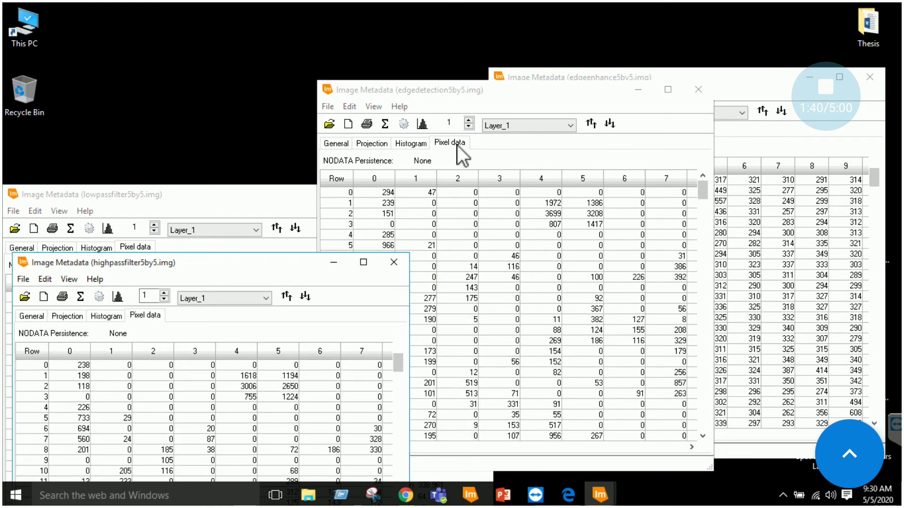
drag(503, 103, 560, 91)
drag(199, 266, 201, 215)
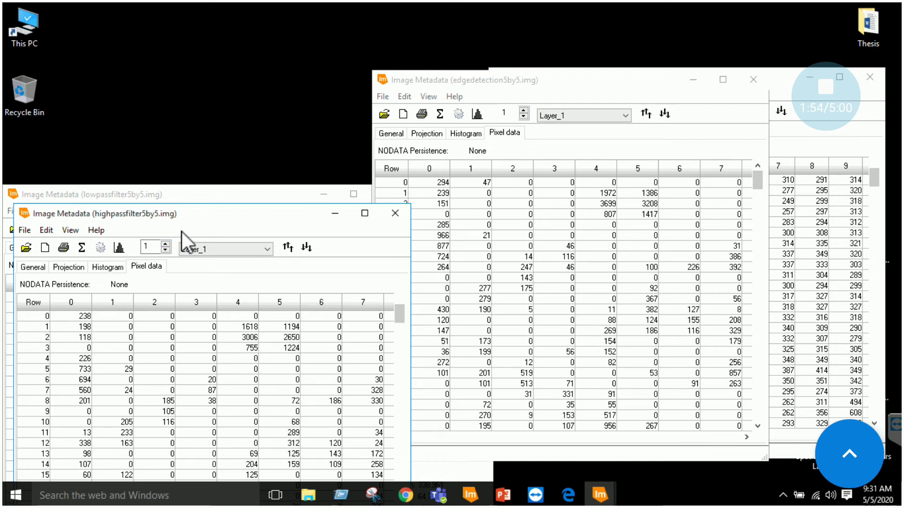
drag(185, 218, 214, 88)
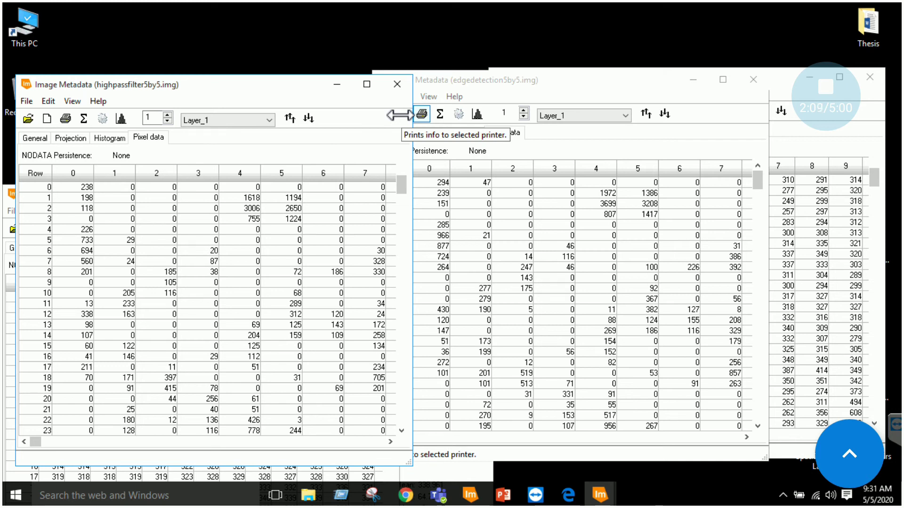
Step: View the PowerPoint overview slide, return to ERDAS IMAGINE, and review the Wallis Adaptive Filter settings without running the filter
click(503, 495)
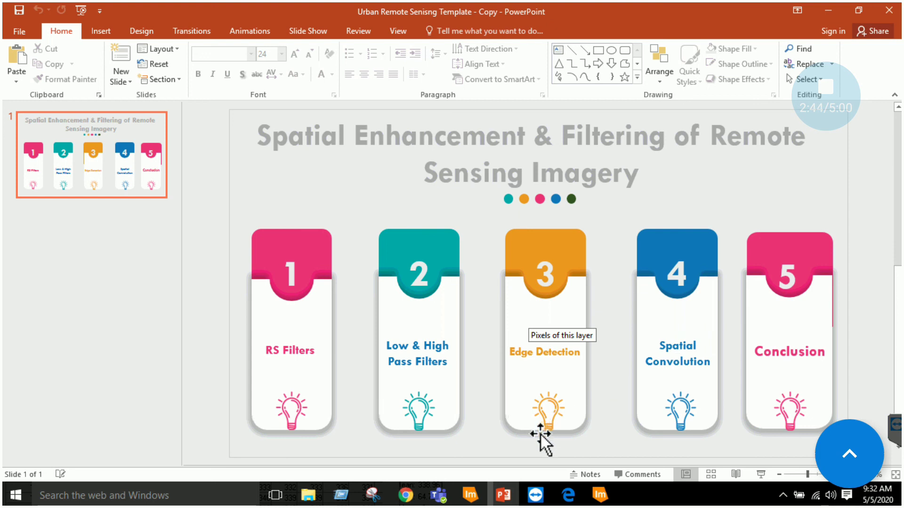
click(469, 496)
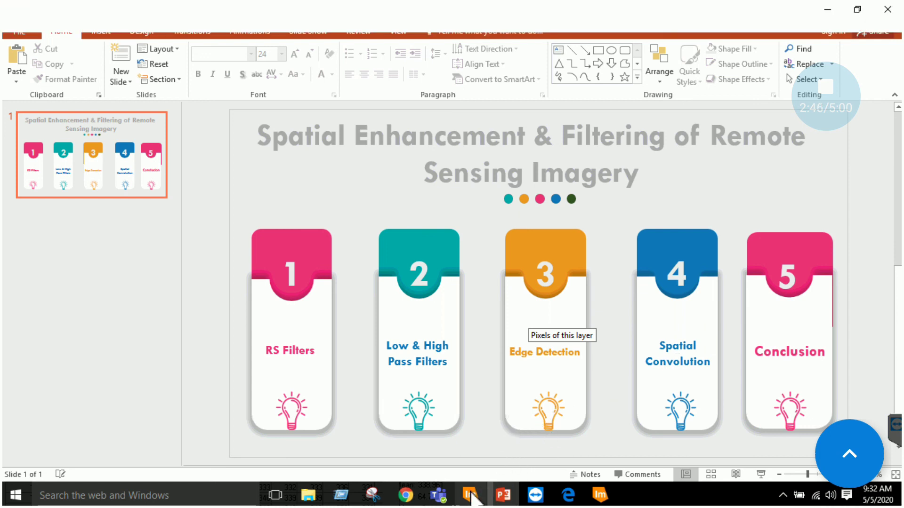
click(62, 71)
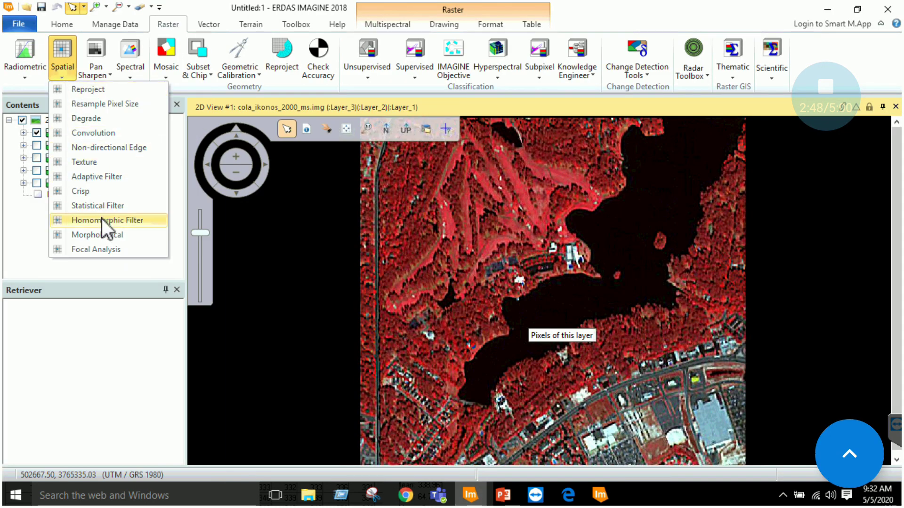
click(120, 180)
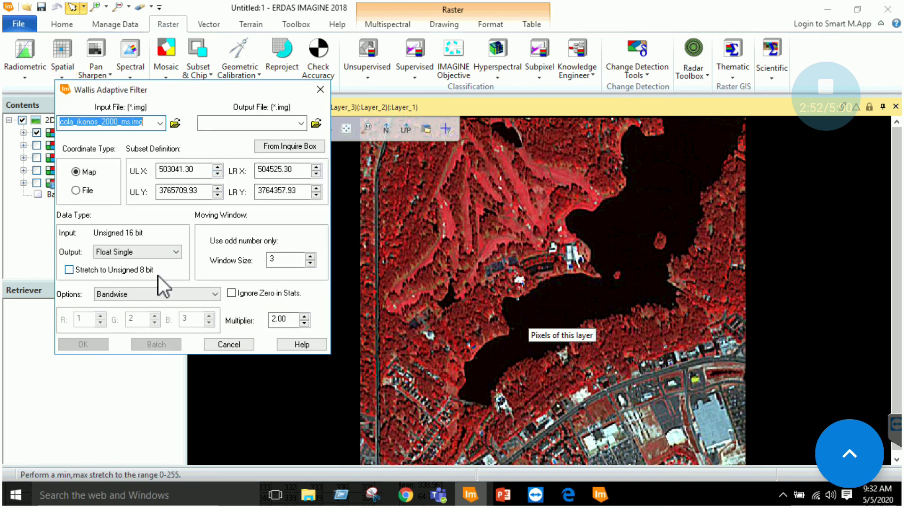
click(162, 293)
click(162, 293)
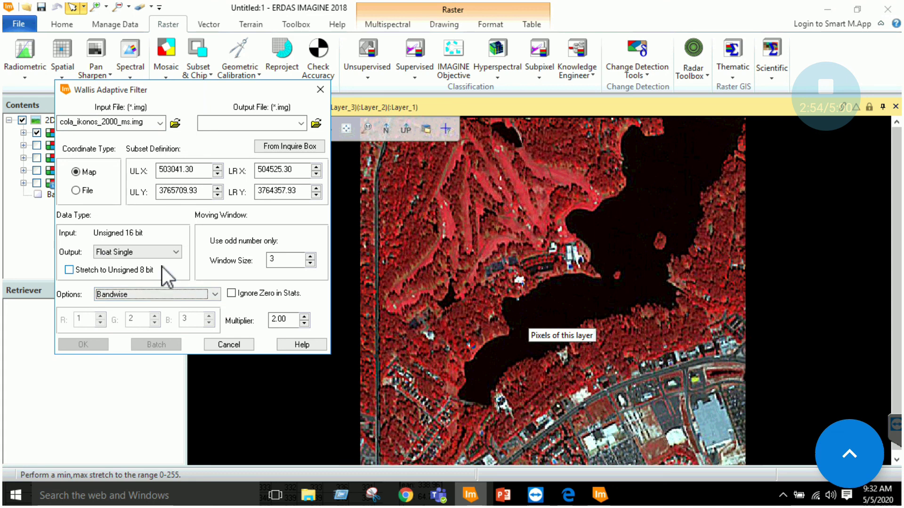
click(320, 89)
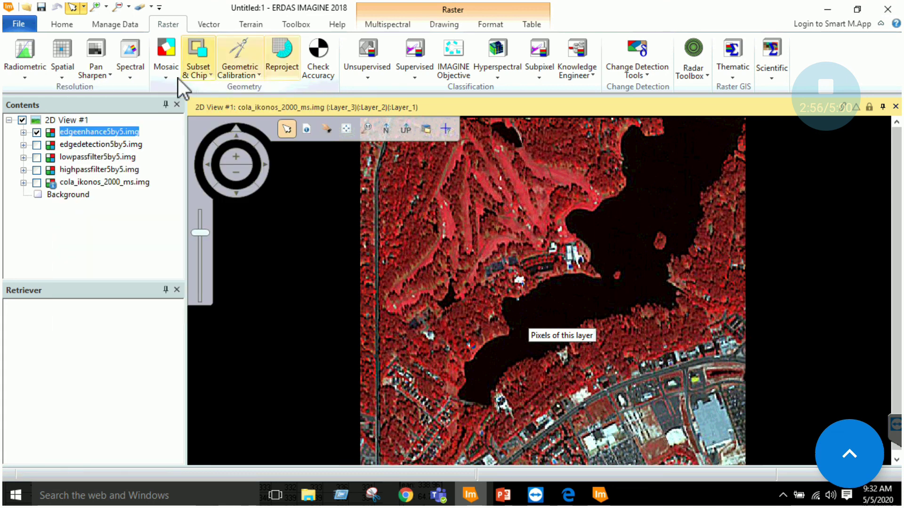
Step: Open the Statistical Filter dialog, look over its multiplier and data type options, and close it
click(66, 74)
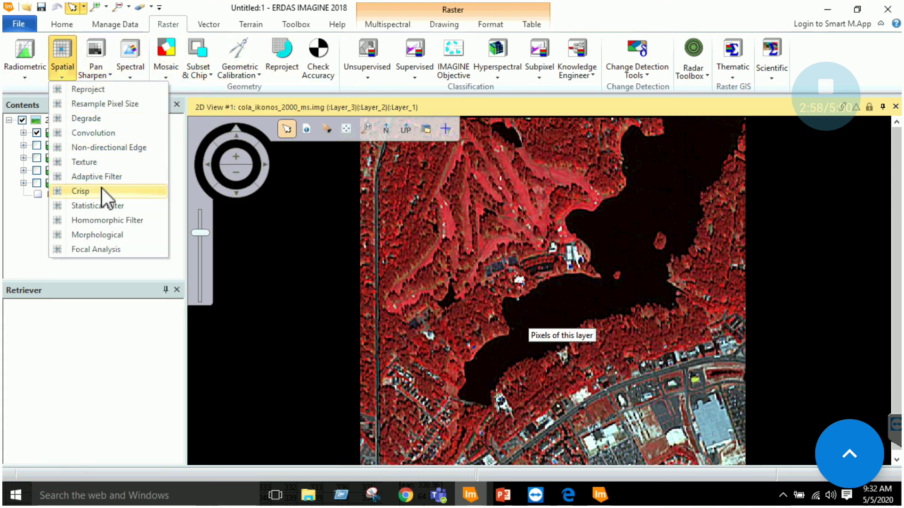
click(103, 207)
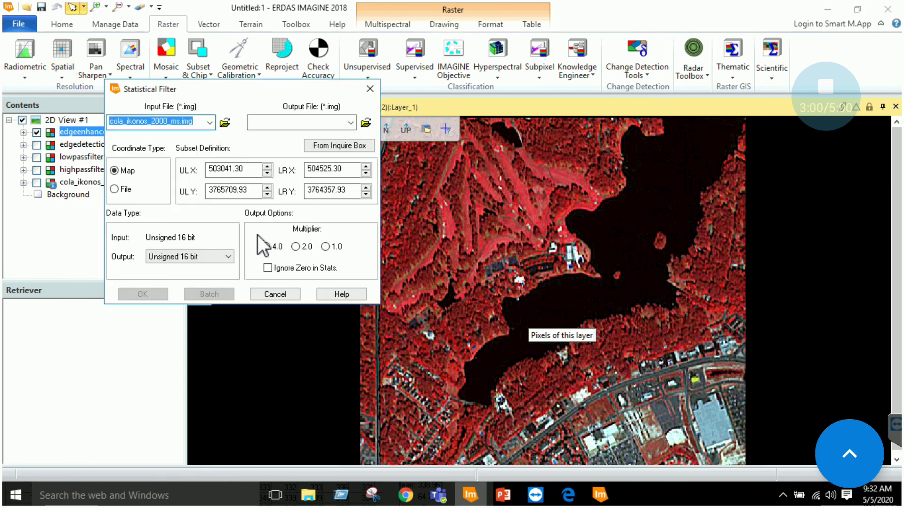
click(370, 89)
Step: Open the Non-directional Edge filter dialog to examine its options
click(62, 74)
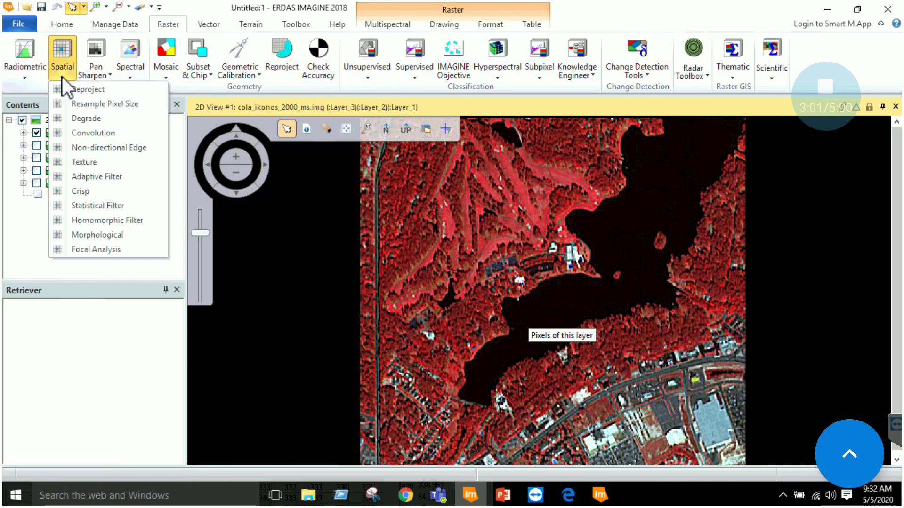
click(109, 150)
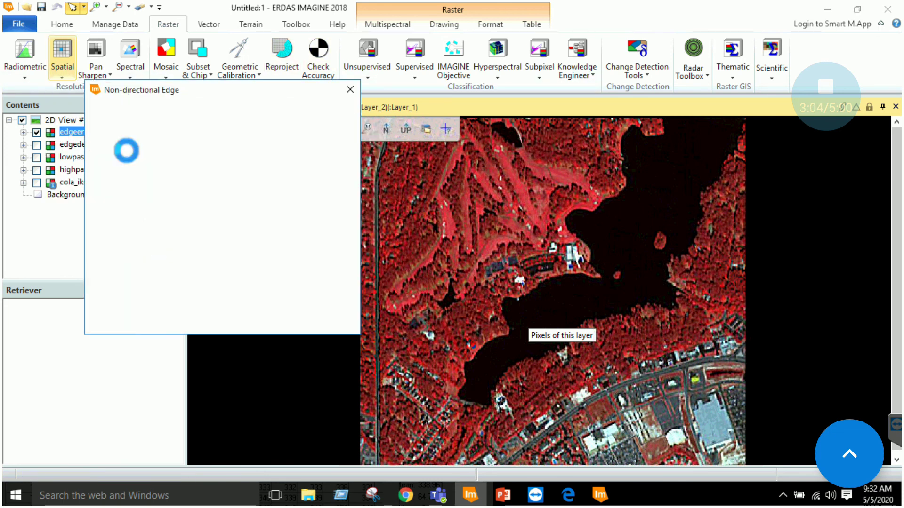